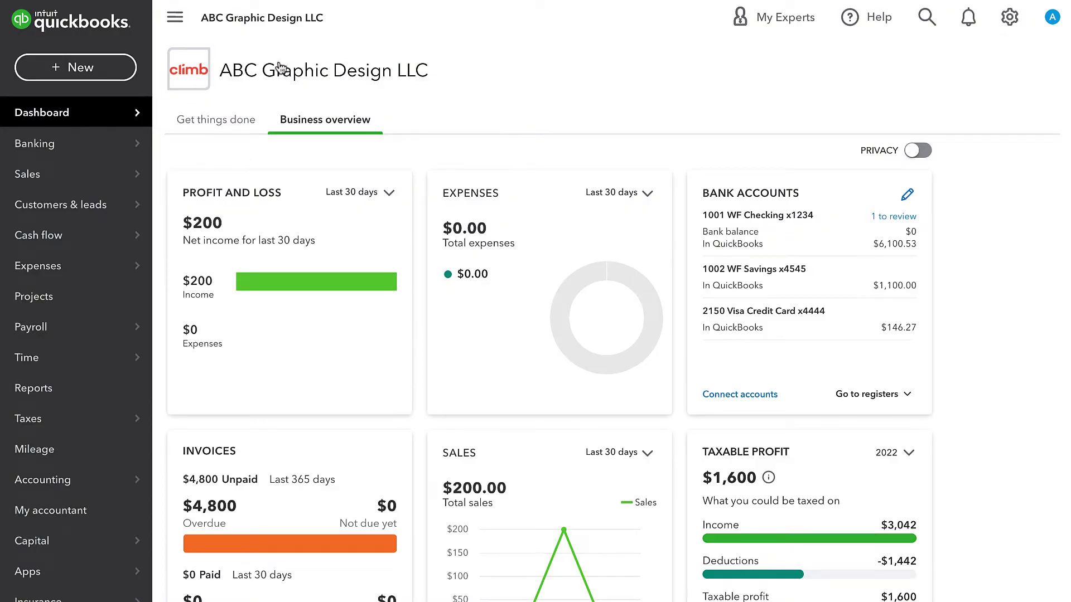
Search for 'a/' and open the A/R Aging Summary report as of June 28, 2022
mouse_move(43, 419)
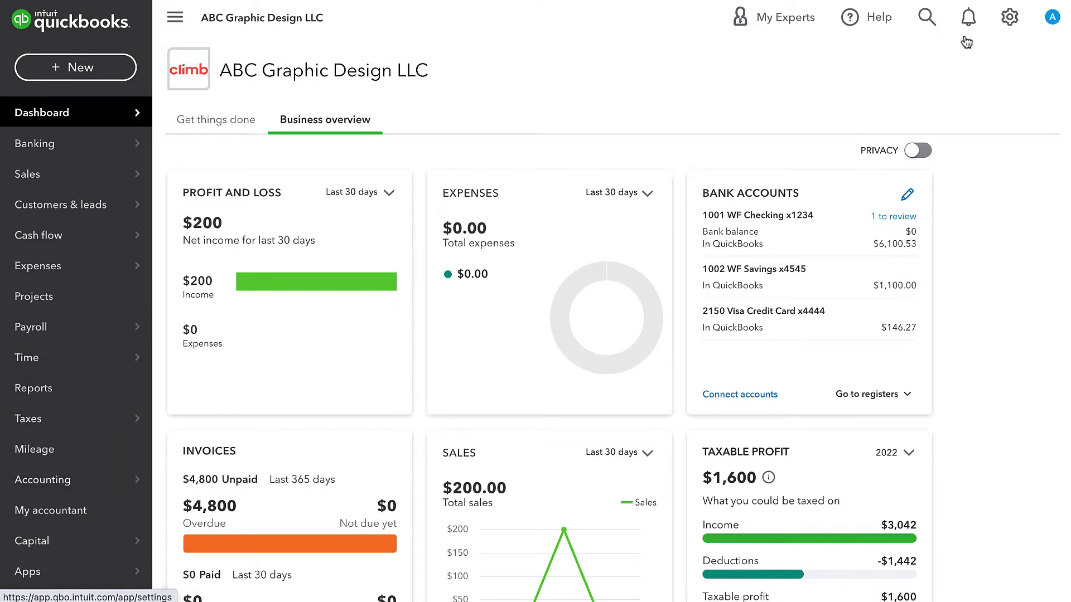
click(927, 17)
text(a/r)
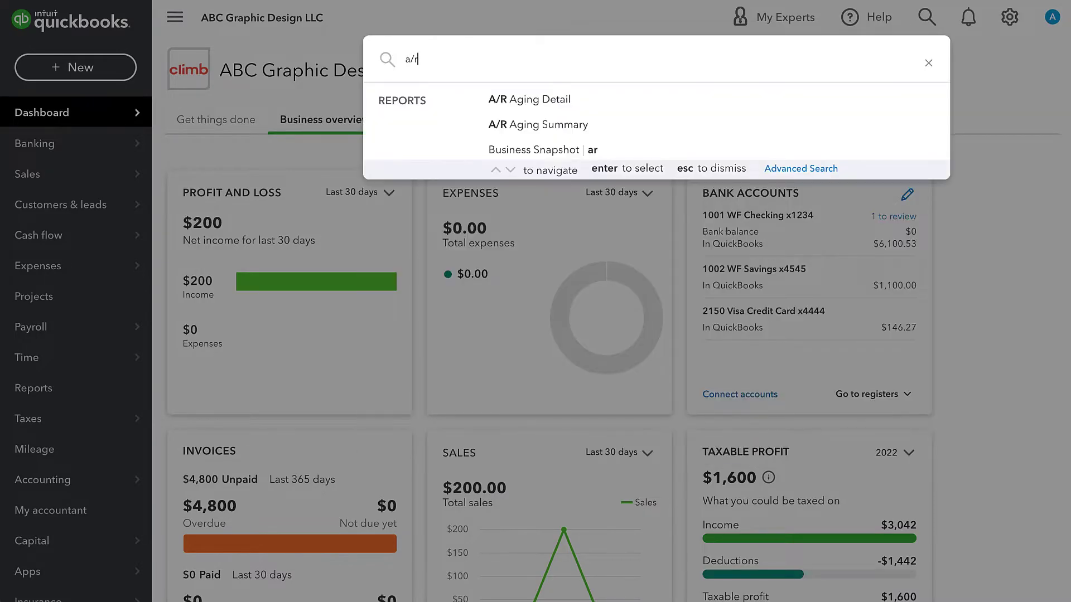
click(524, 126)
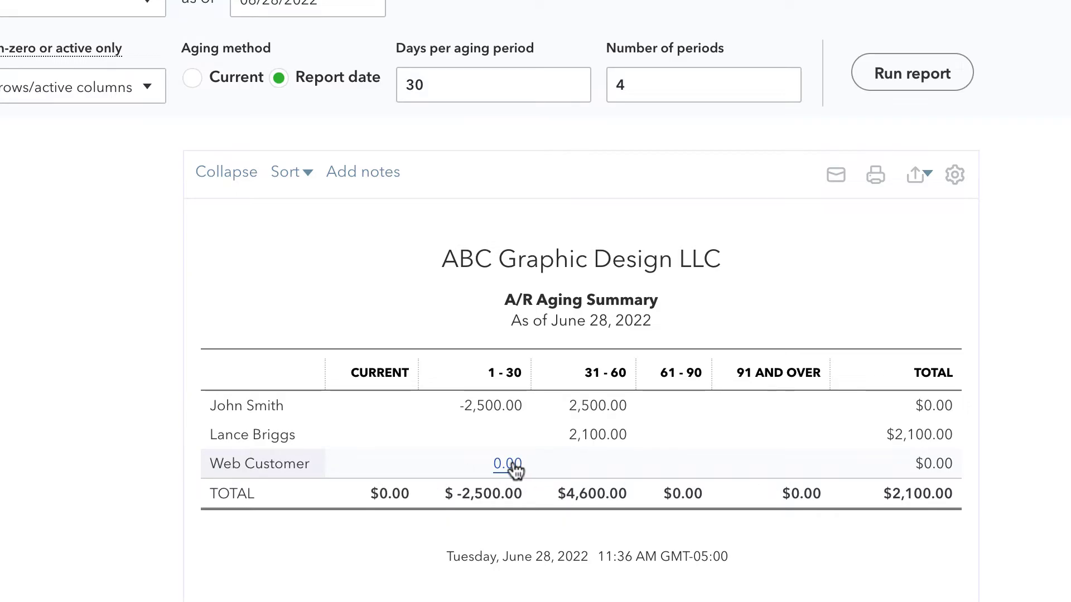
Drill into Web Customer's 1-30 day balance and open its unapplied $200.00 payment from 06/15/2022
click(513, 468)
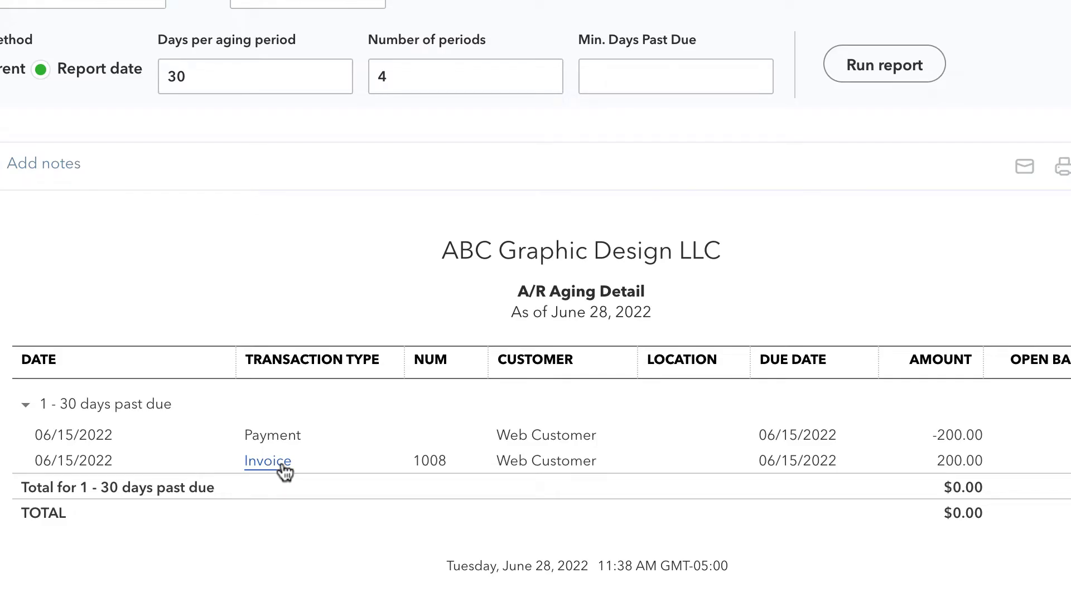
click(285, 435)
key(alt+Left)
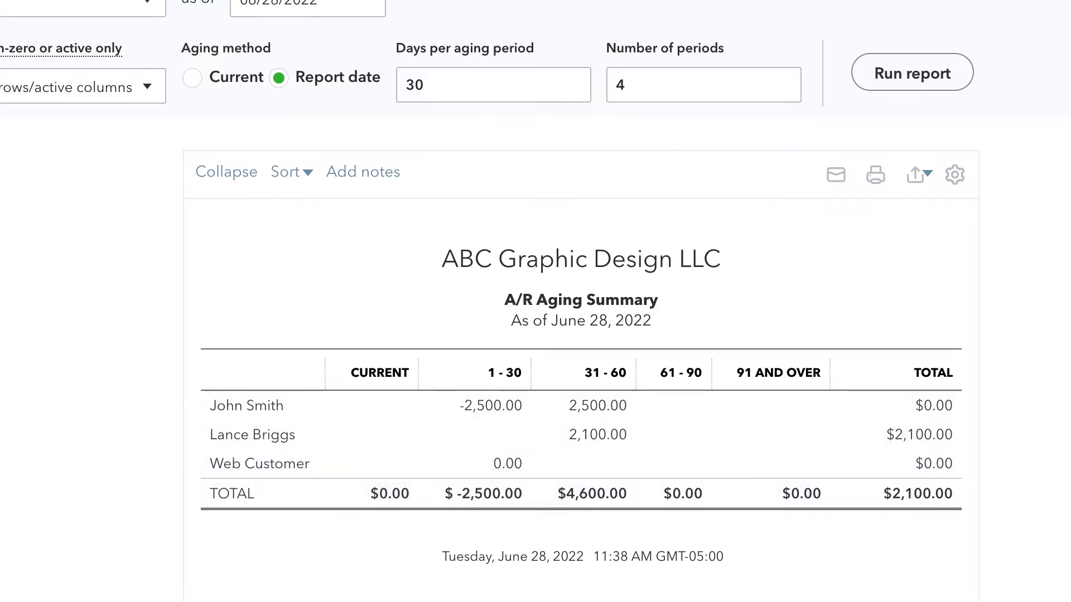
click(522, 473)
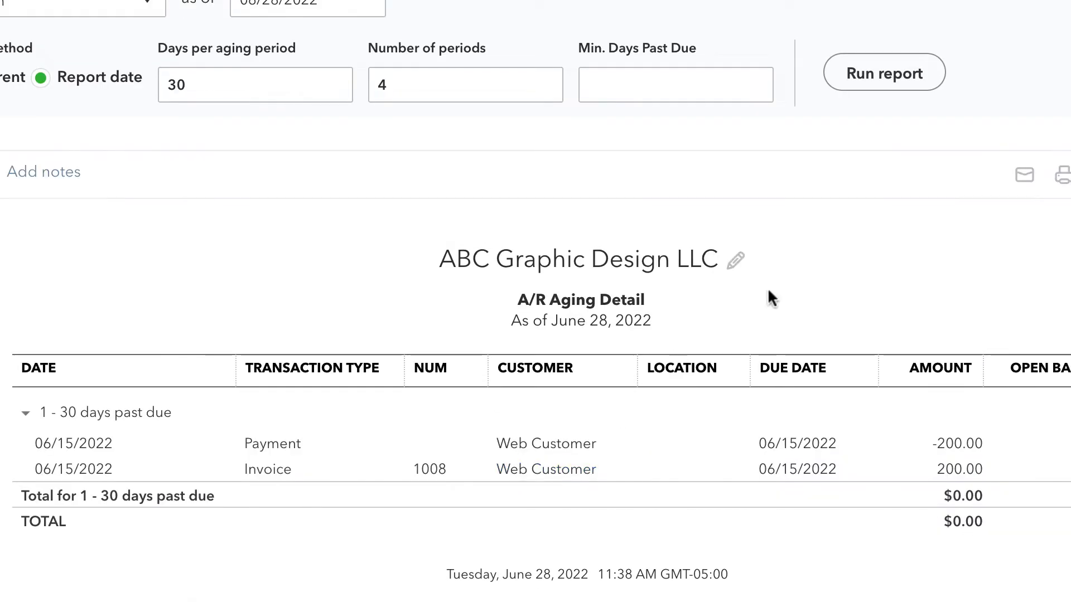
click(542, 445)
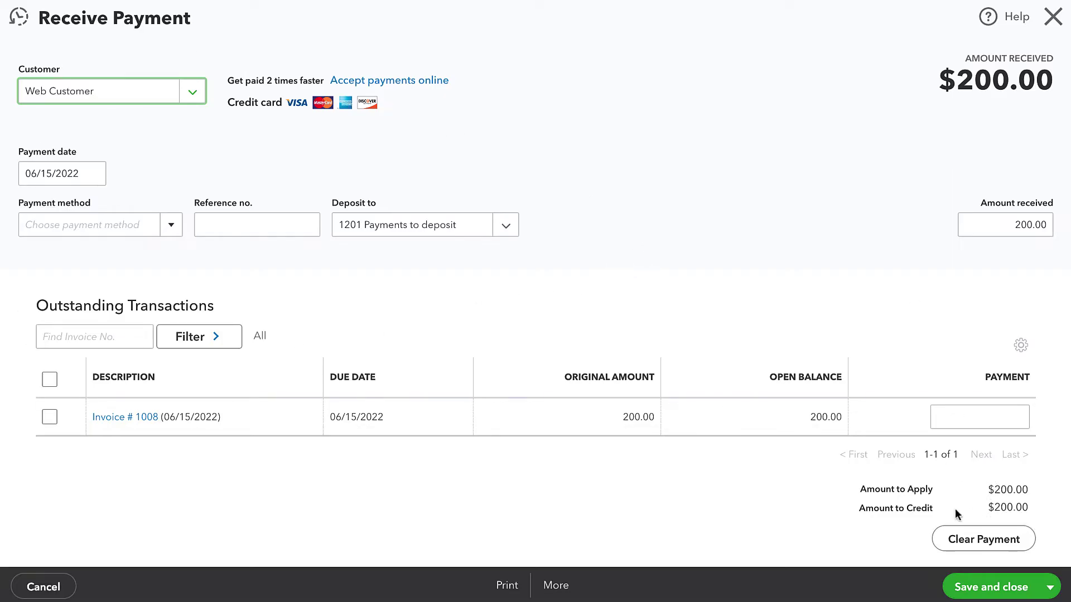
Highlight the $200.00 Amount to Credit, then close the payment without saving changes
drag(985, 508, 1025, 509)
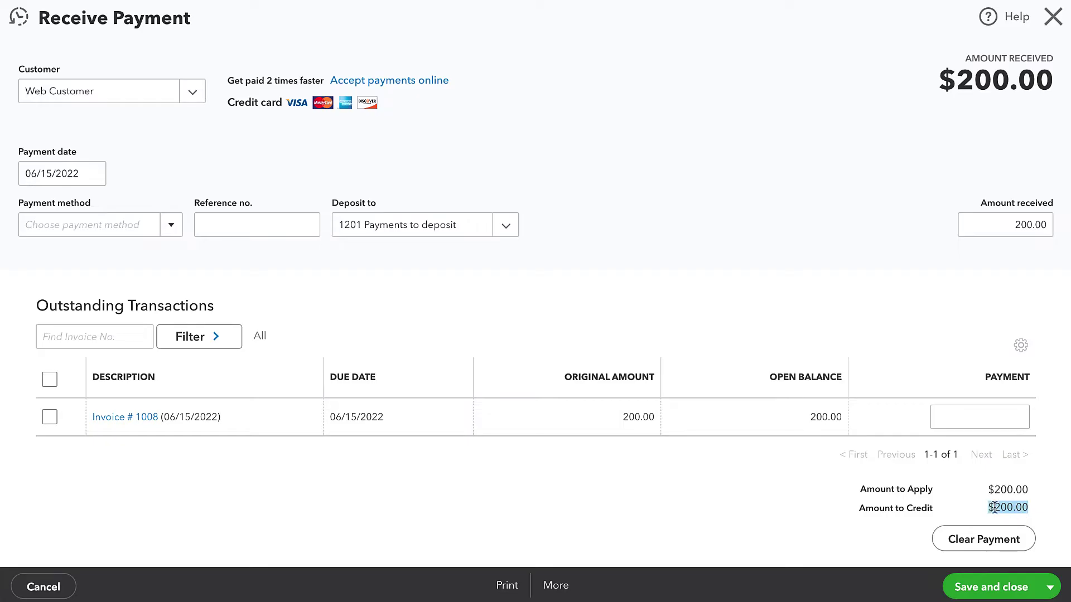
click(999, 509)
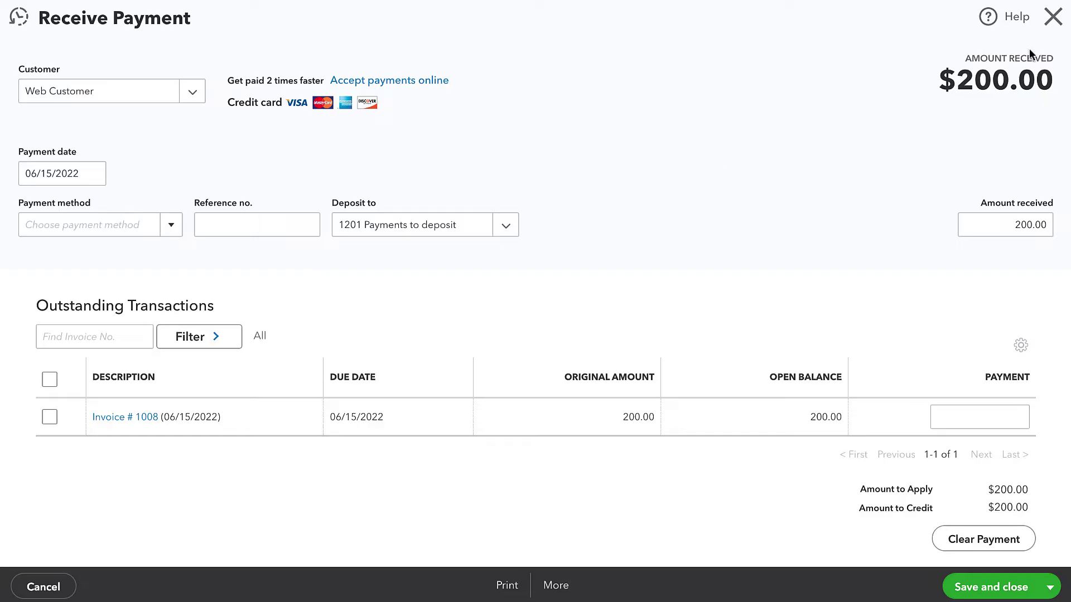
click(1053, 25)
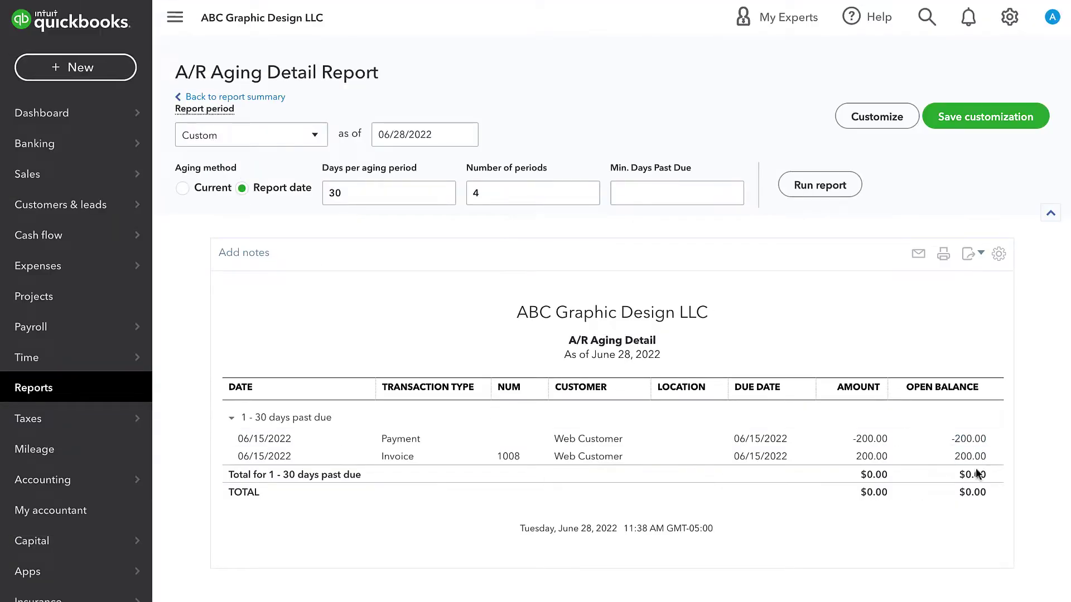
View Web Customer's transactions: unapplied -$200.00 payment and $200.00 overdue Invoice 1008
click(888, 474)
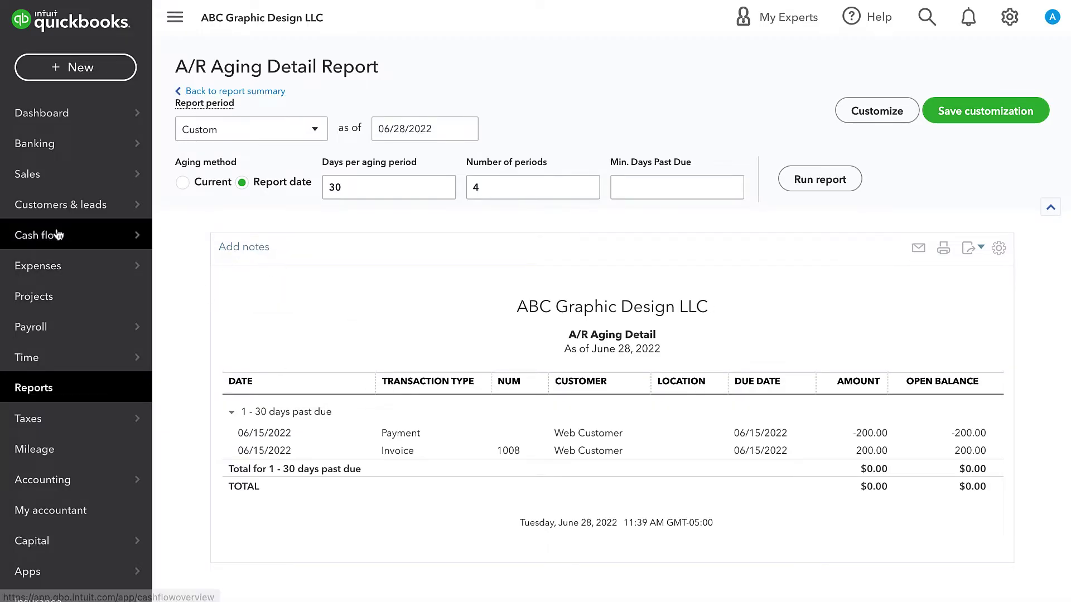
mouse_move(57, 205)
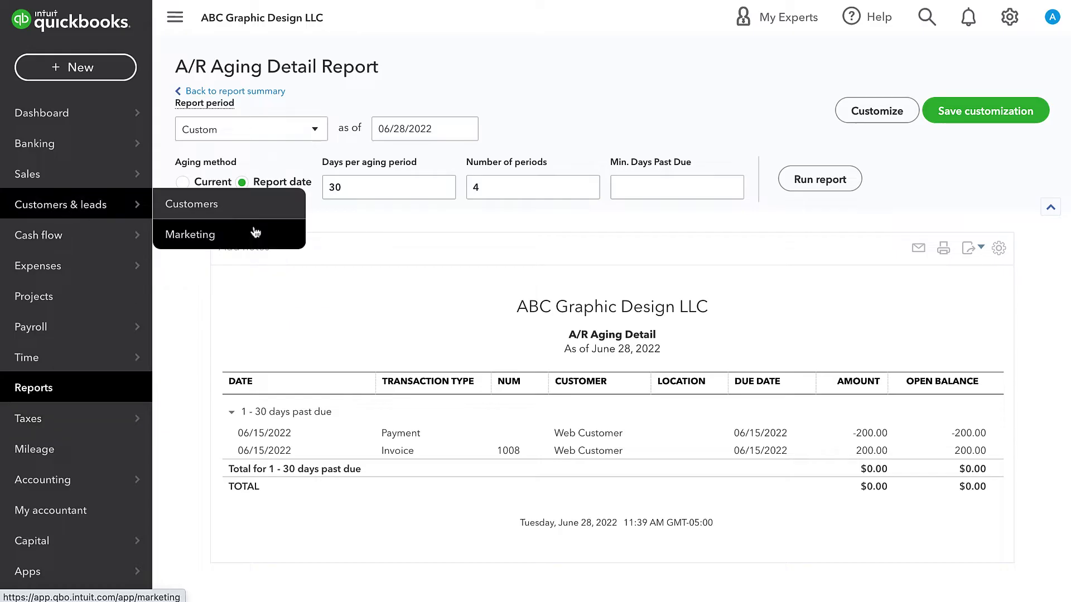
click(207, 207)
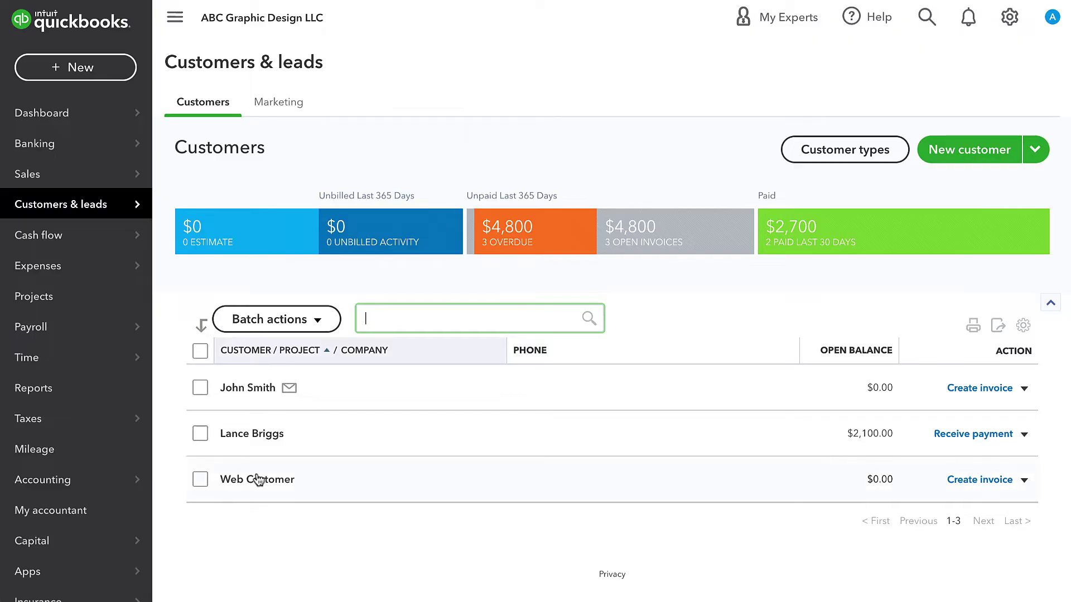
click(236, 480)
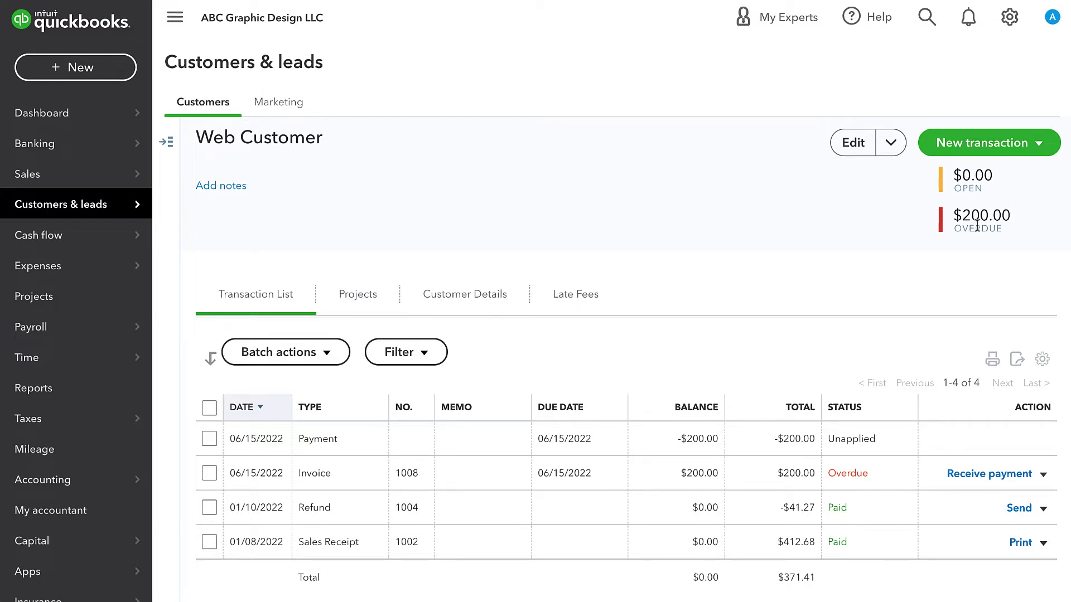
drag(956, 213, 1000, 214)
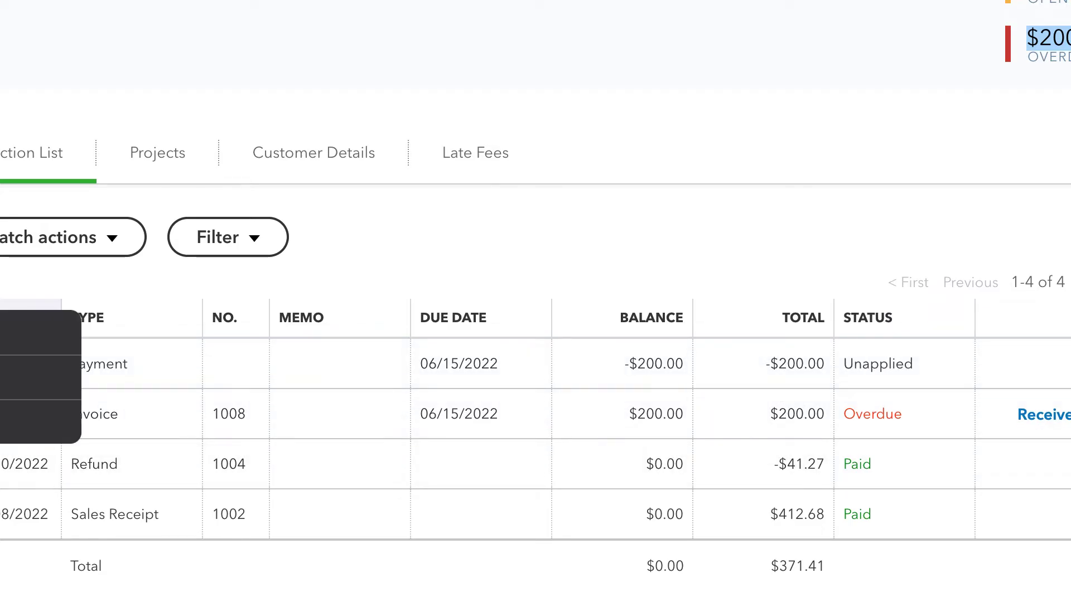
From the A/R Aging Summary, open Web Customer's $200 payment, tick Invoice 1008, and save
key(ctrl+alt+f)
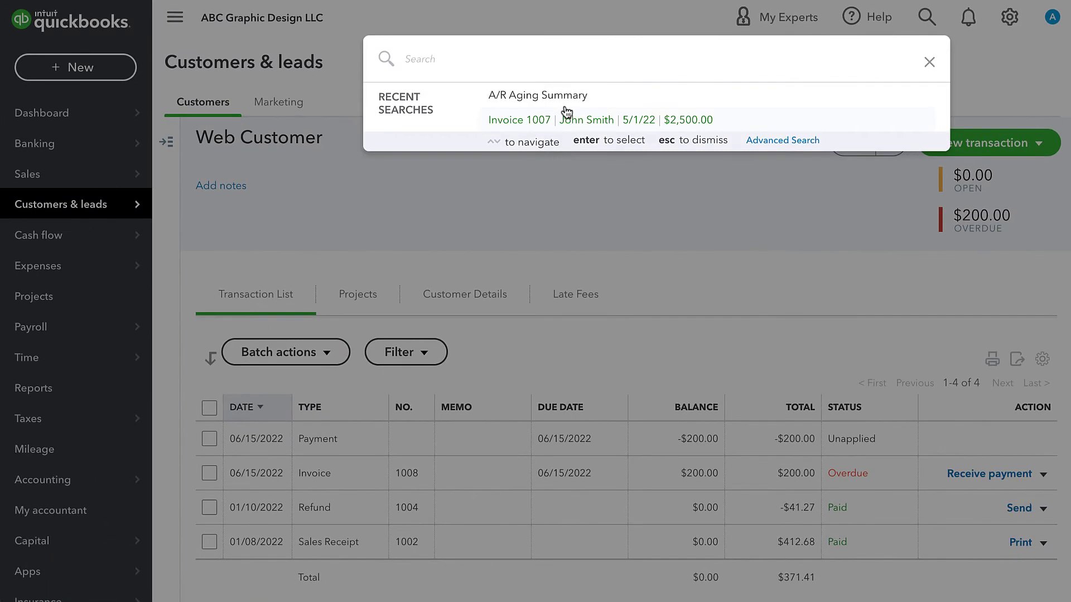
click(564, 99)
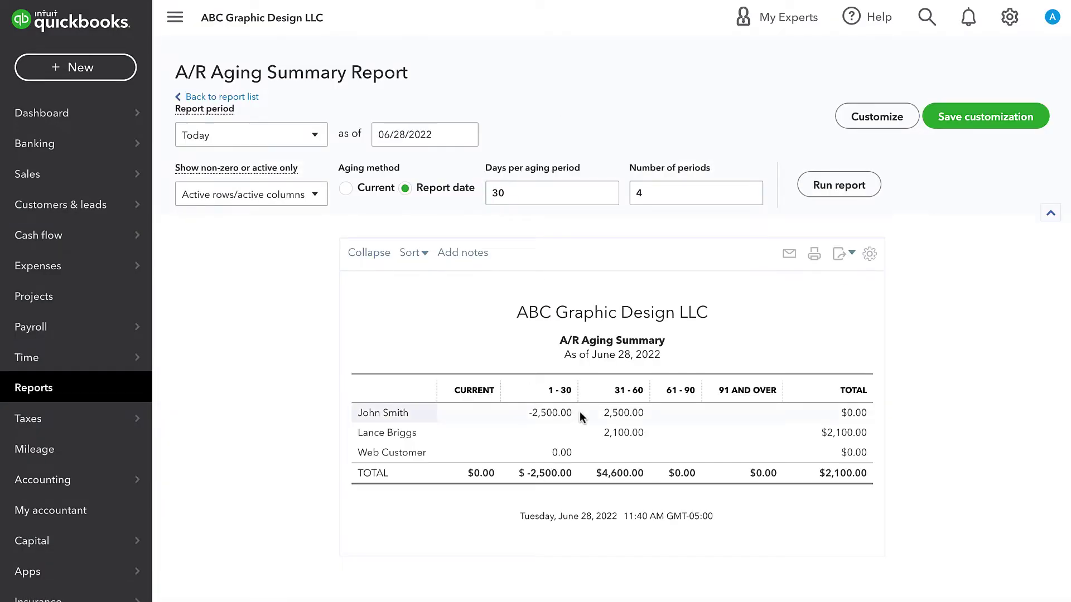
click(559, 452)
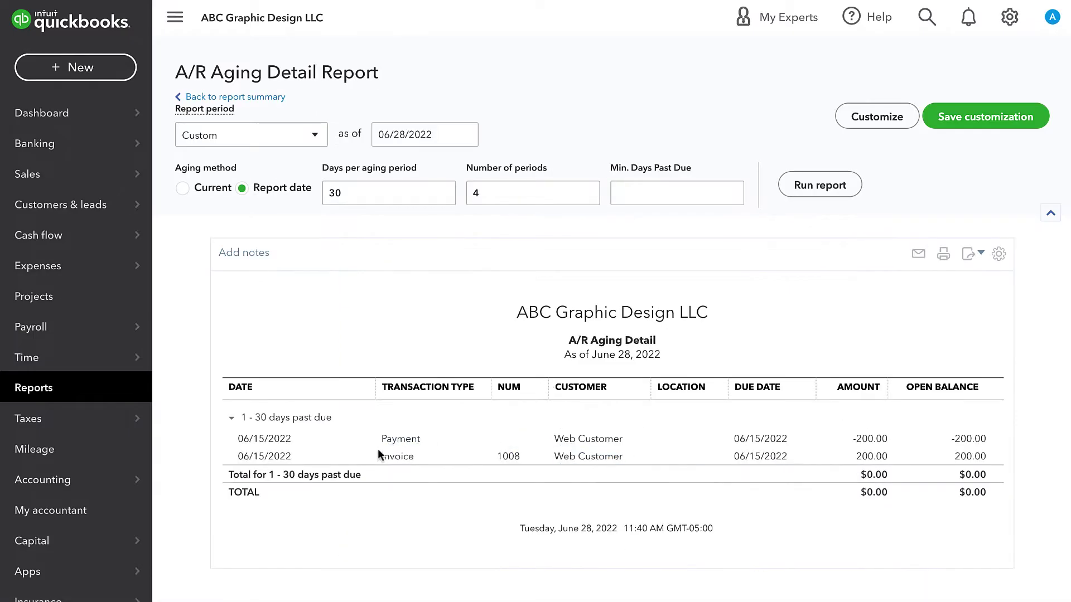
click(403, 440)
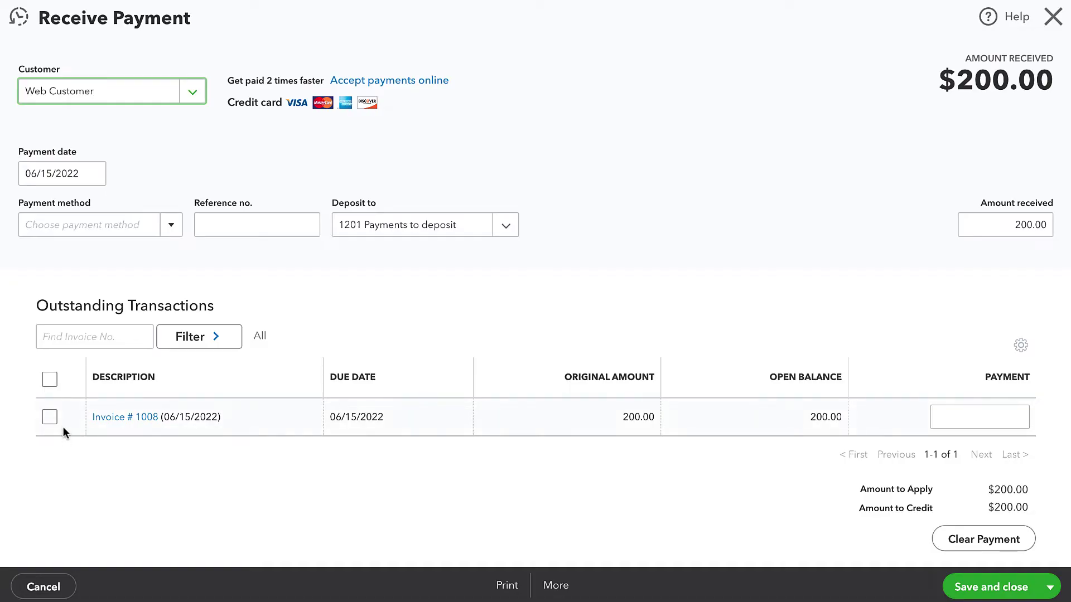
click(49, 417)
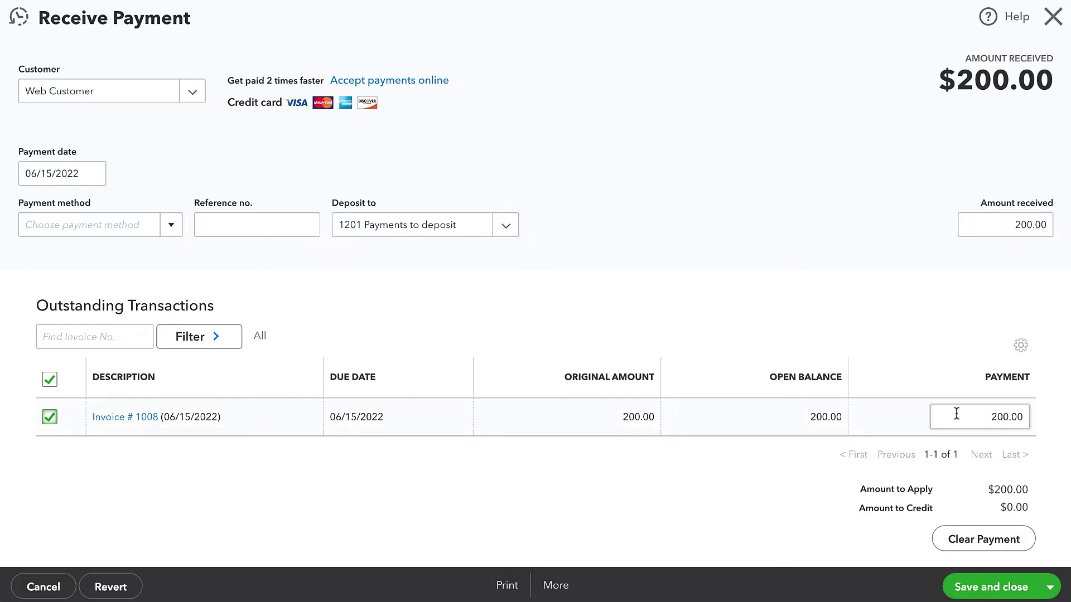
click(971, 588)
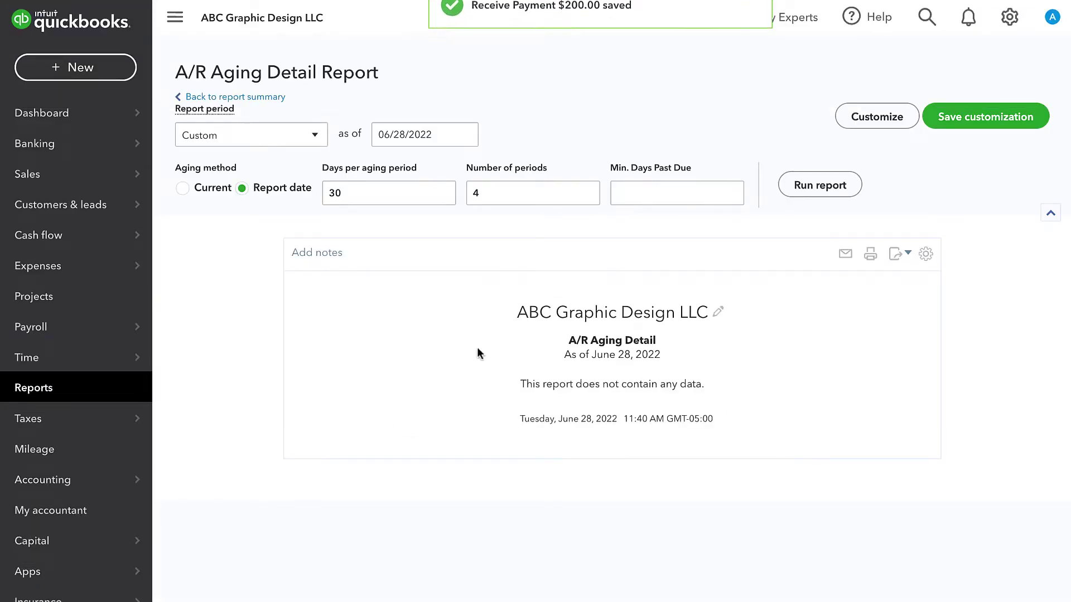
Go back from the A/R Aging Detail to the A/R Aging Summary report
click(229, 100)
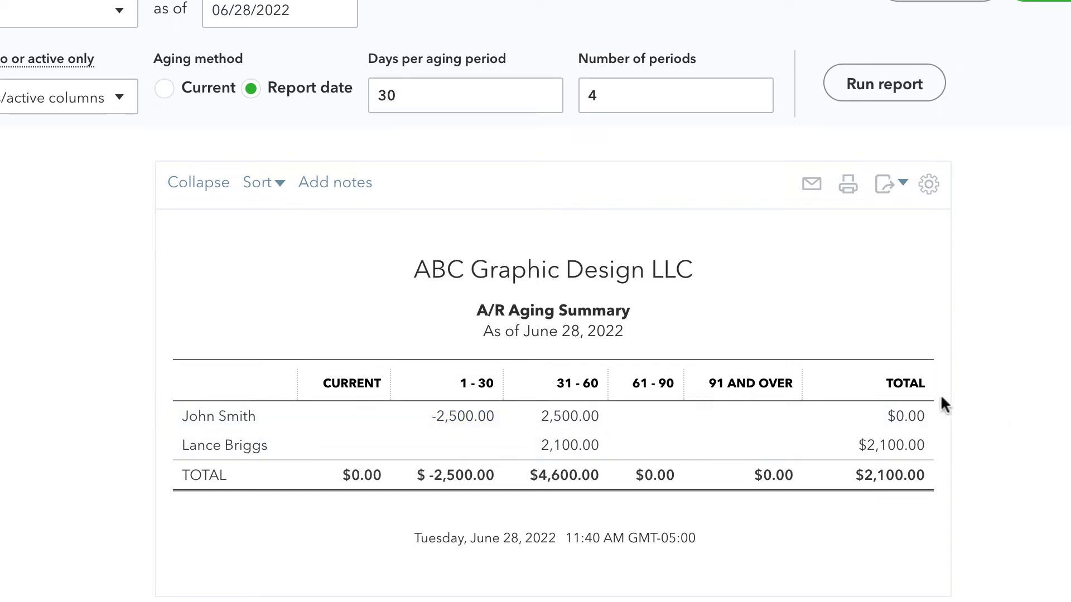
Apply the other customer's $2,500.00 payment to Invoice 1007, save, and return to the summary
click(906, 419)
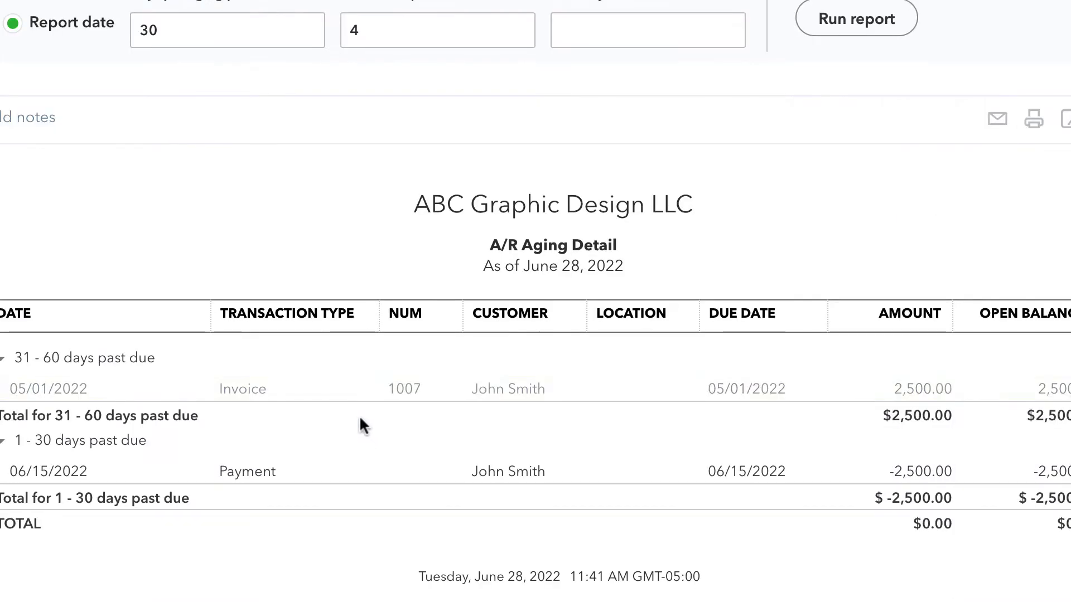
click(263, 473)
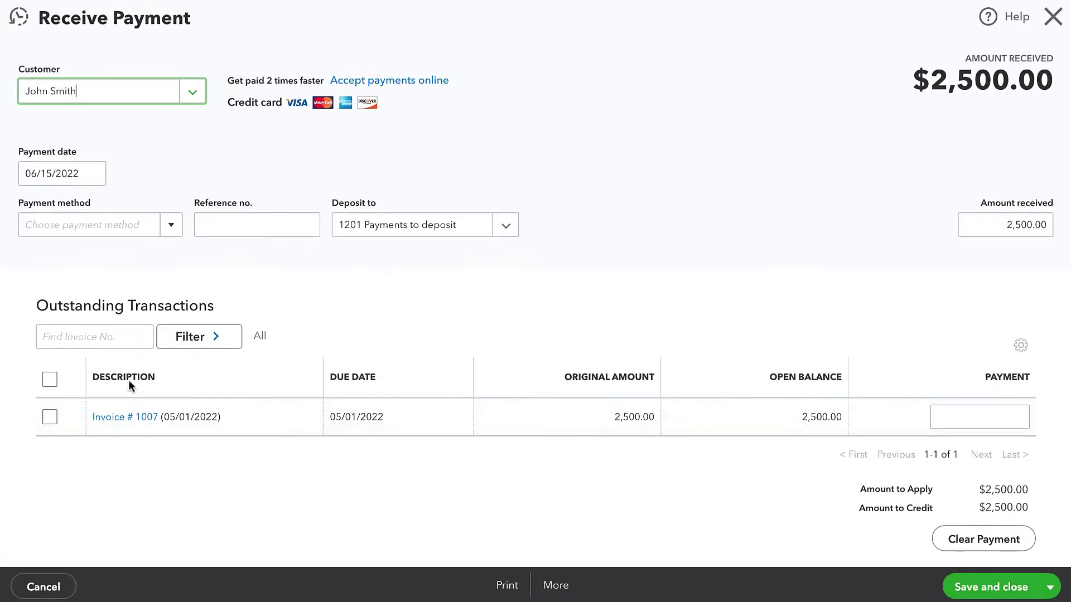
click(49, 416)
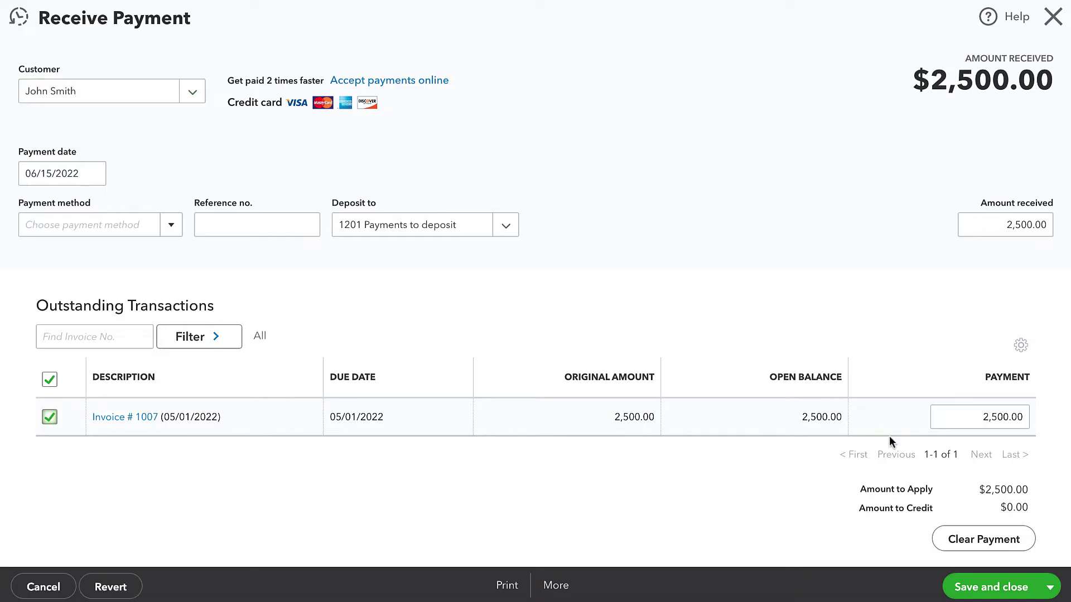
click(998, 587)
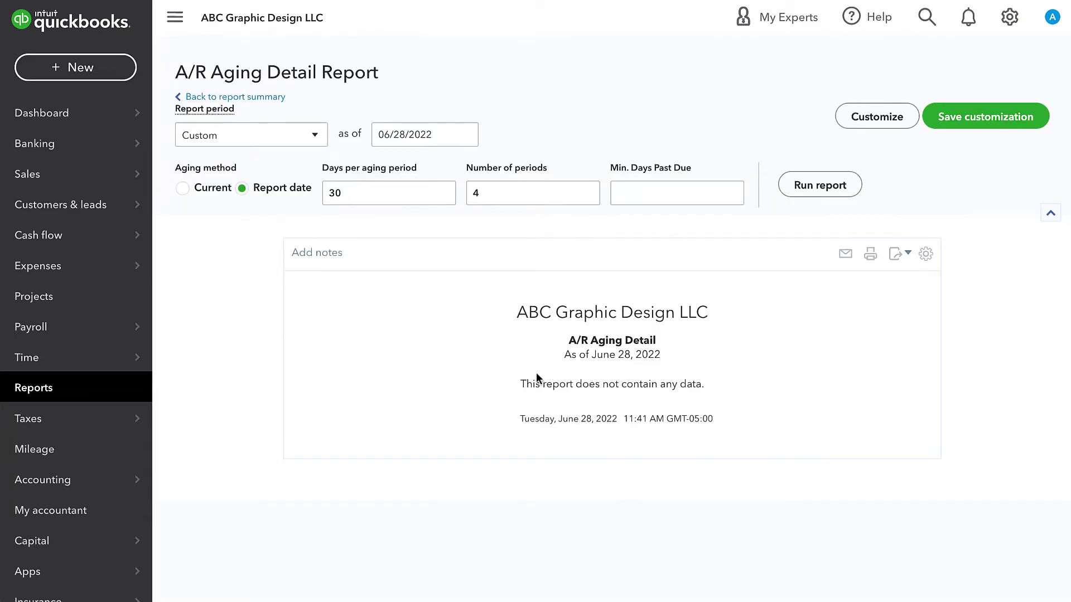
click(224, 97)
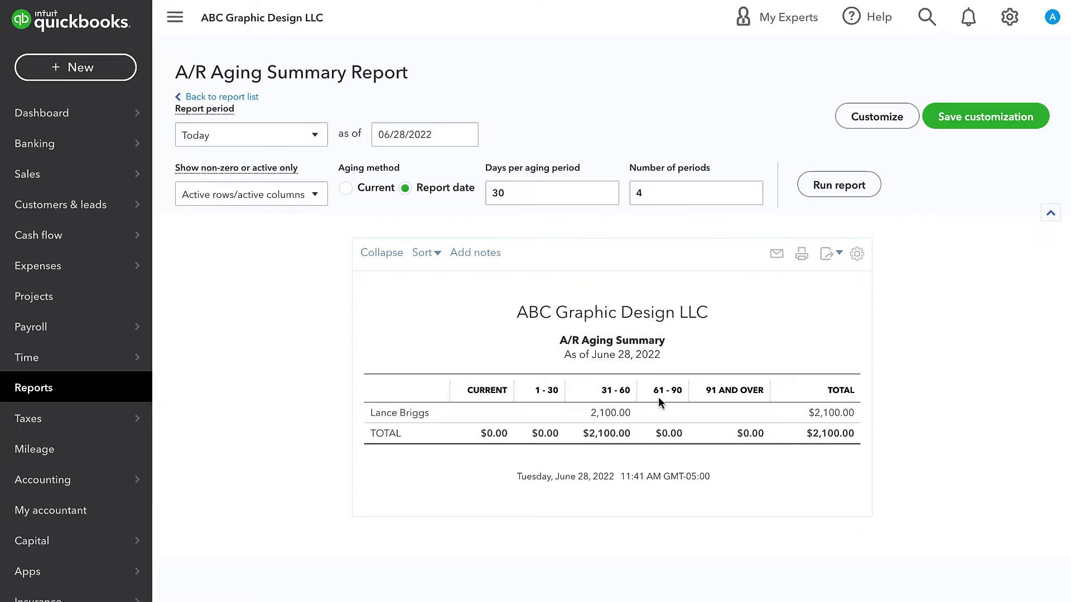
Drill into the $2,100.00 31-60 day balance, then return to the A/R Aging Summary
click(608, 413)
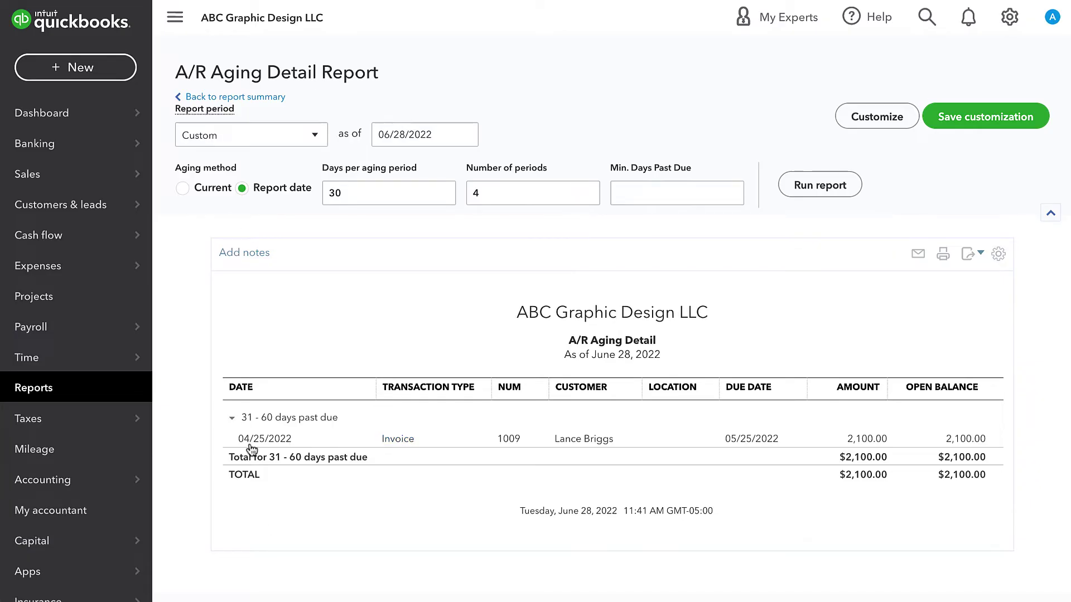
click(267, 105)
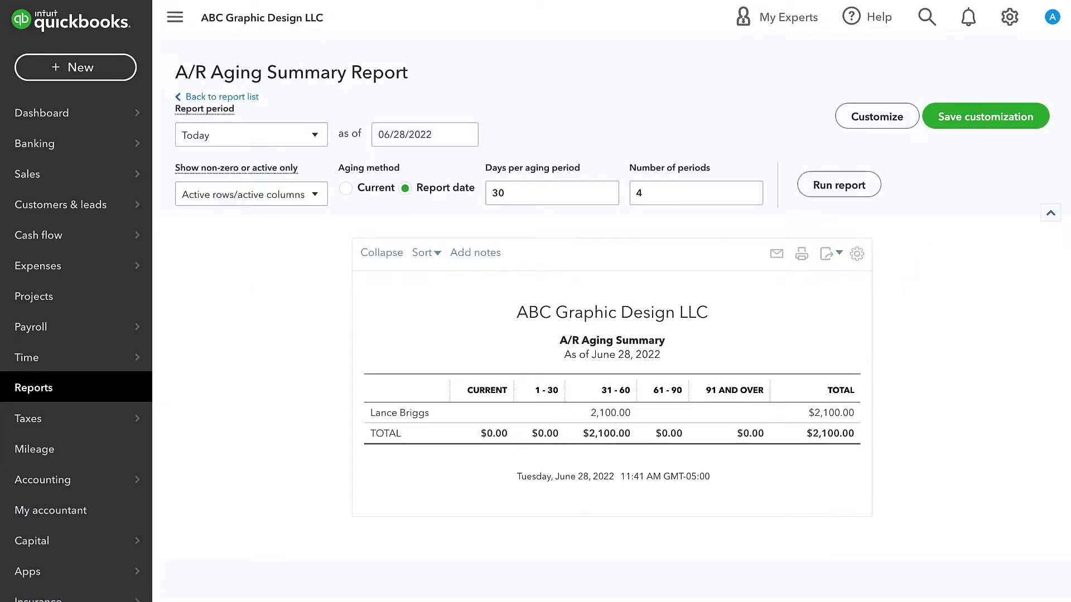
mouse_move(60, 239)
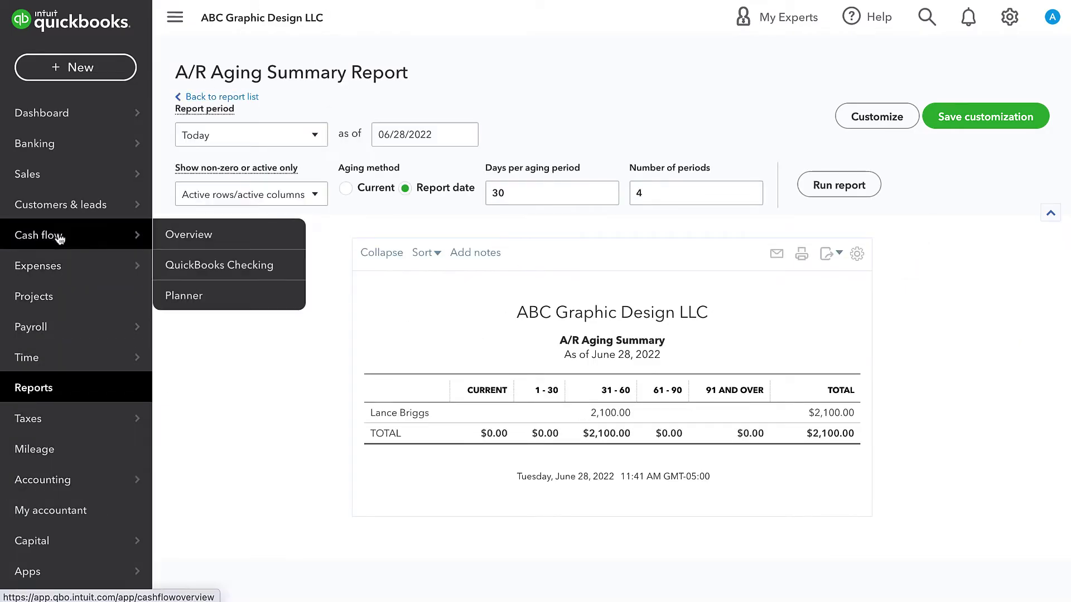
mouse_move(134, 174)
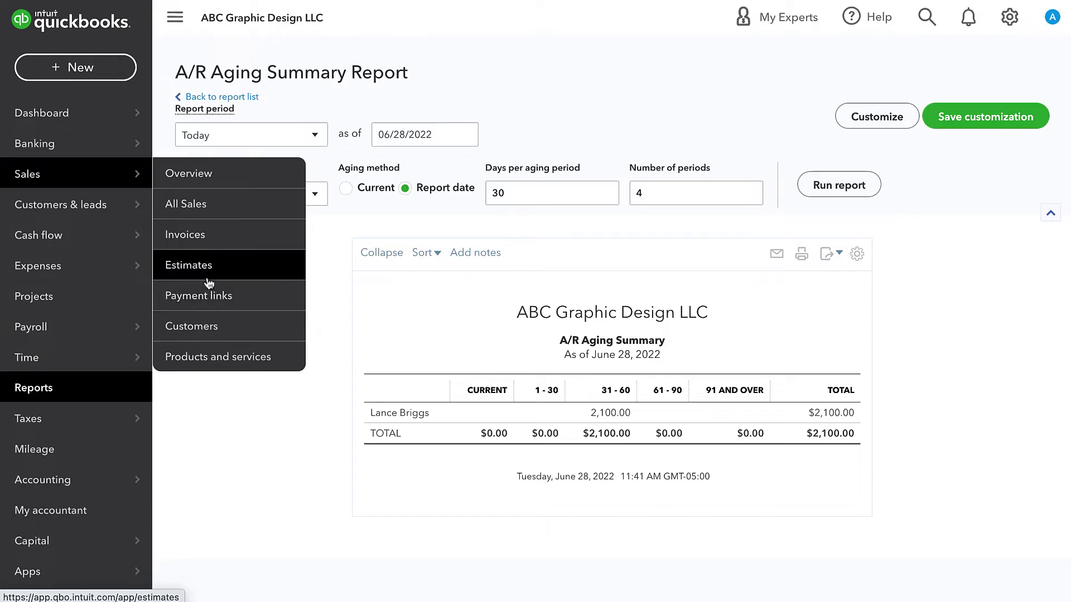
Check the overdue customer's Invoice 1009 in the customer list, then open the Chart of Accounts
click(206, 326)
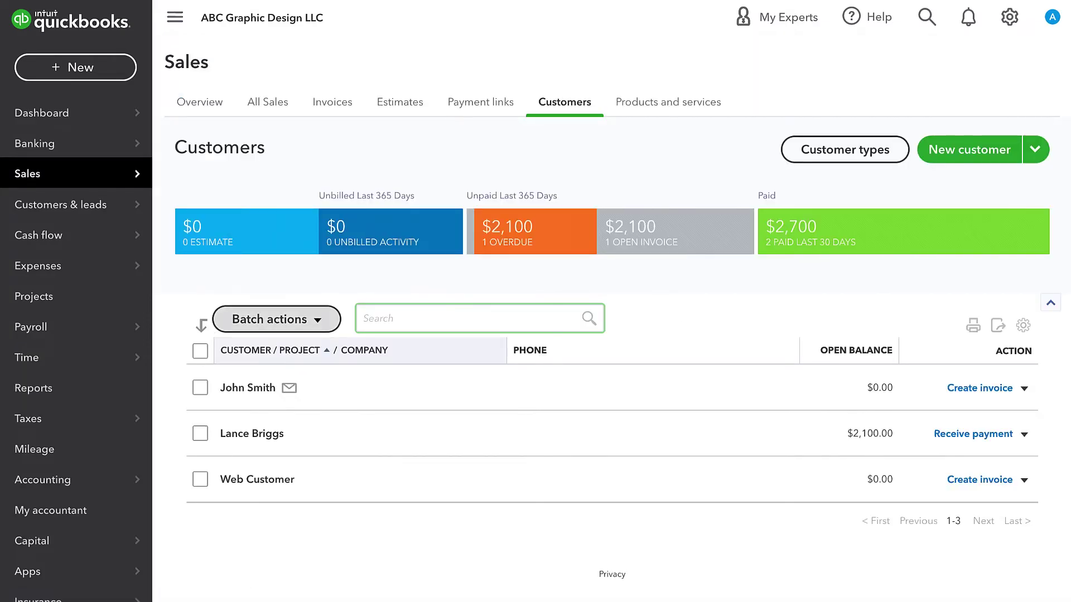
click(241, 435)
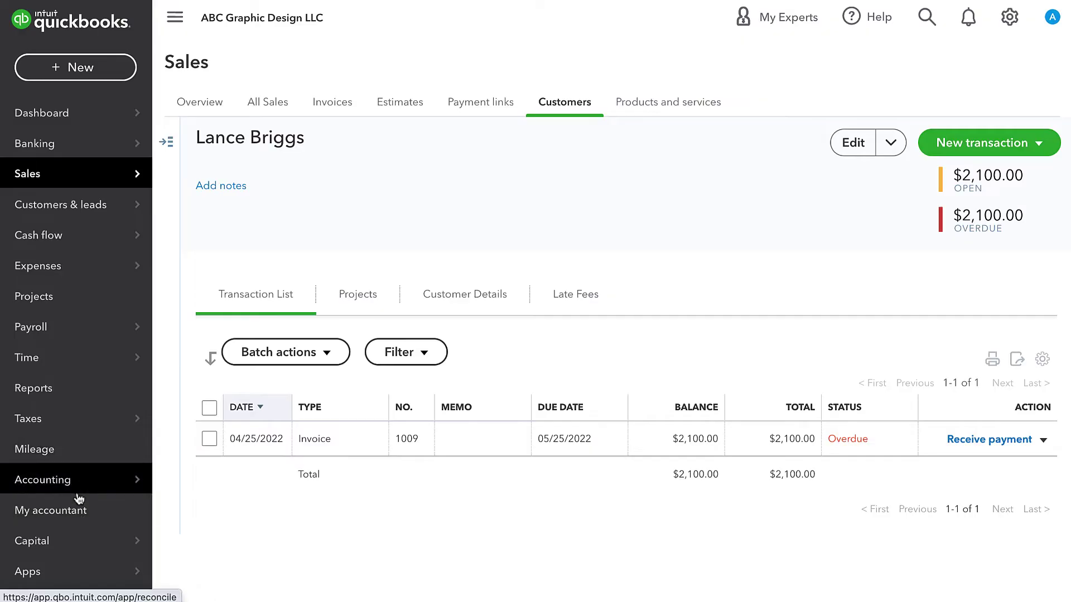
mouse_move(78, 481)
click(219, 485)
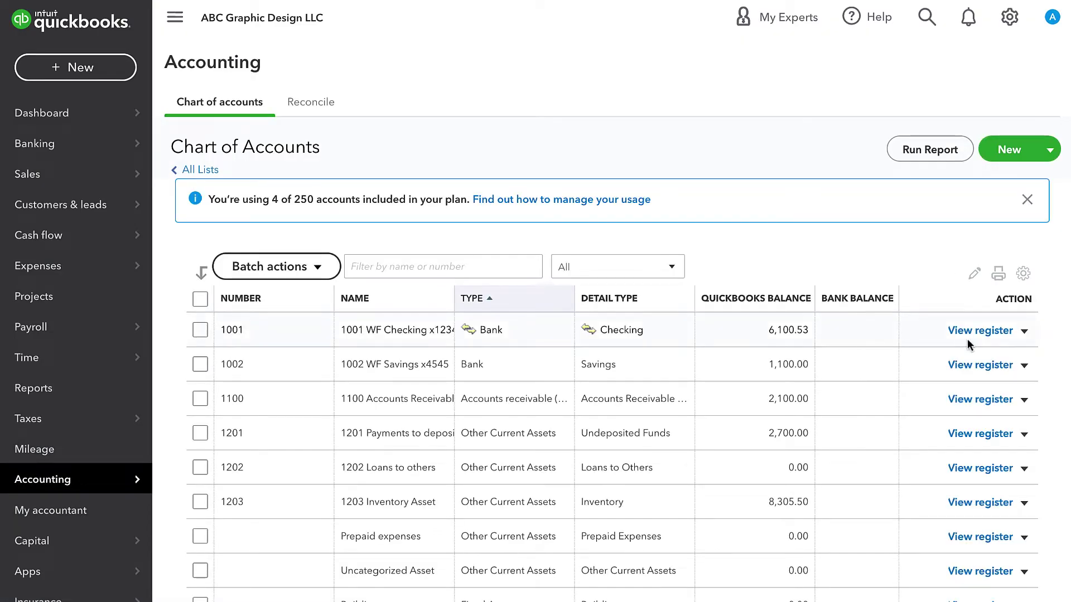
Open the 04/25/2022 $2,100.00 deposit from the 1001 WF Checking register in the full edit form
click(976, 335)
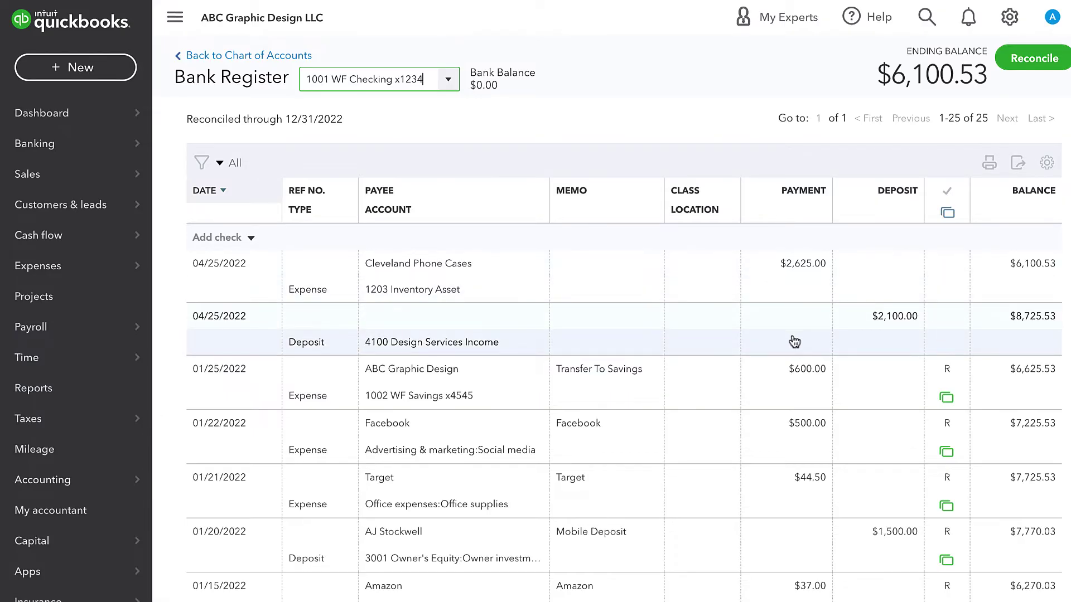
click(313, 347)
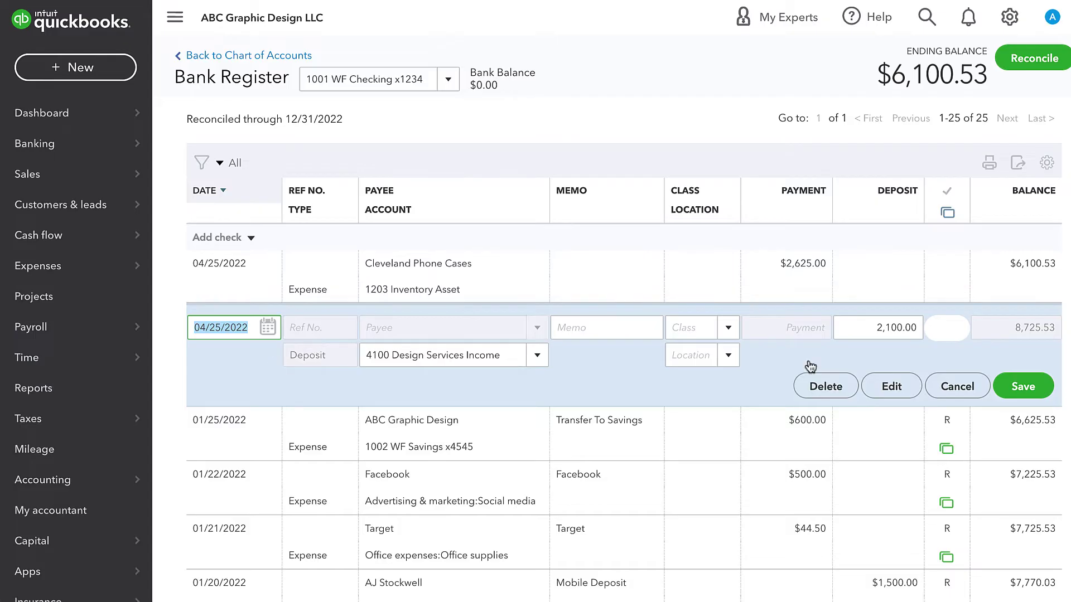
click(877, 386)
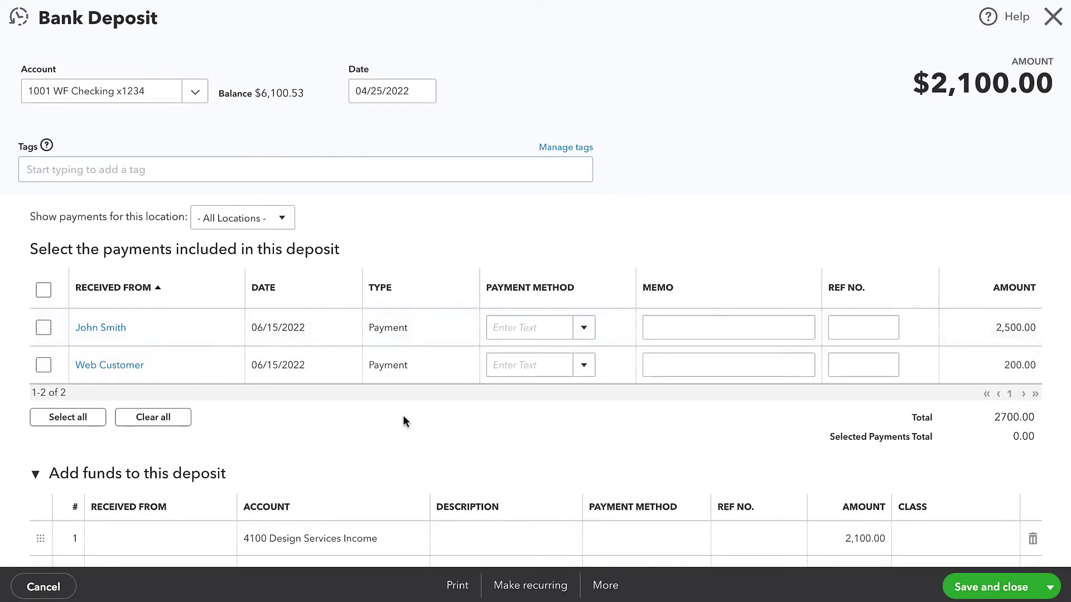
scroll(403, 415, down, 2)
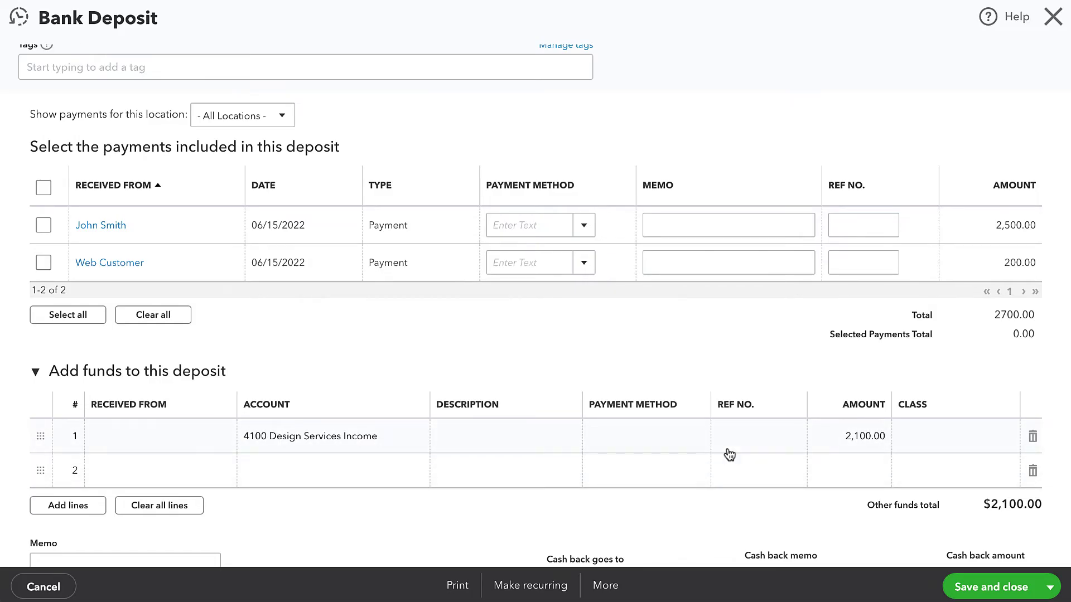
scroll(728, 453, down, 2)
scroll(727, 452, down, 2)
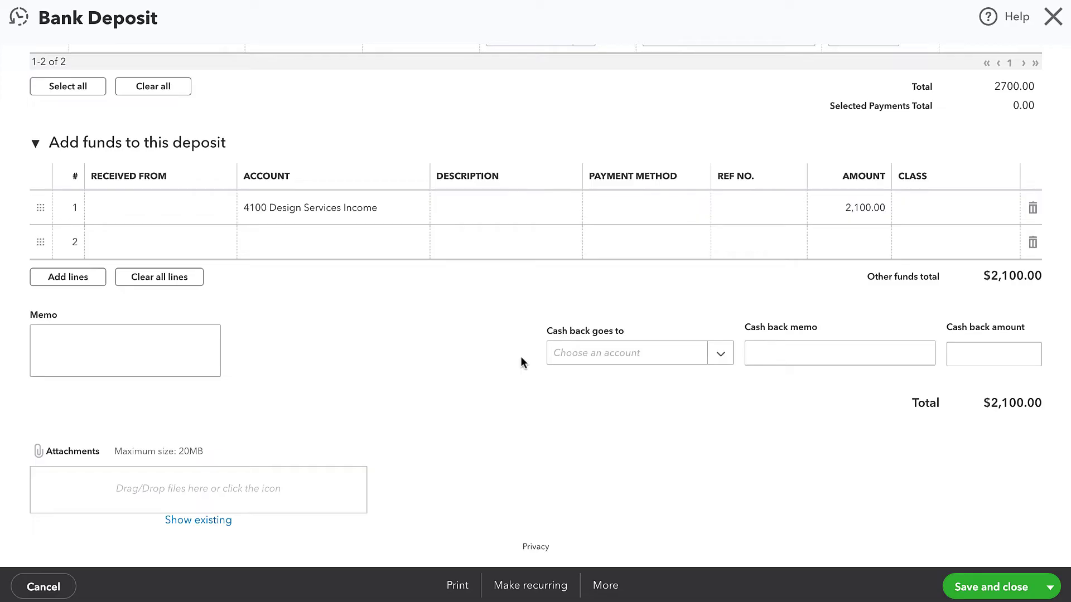
scroll(522, 361, up, 4)
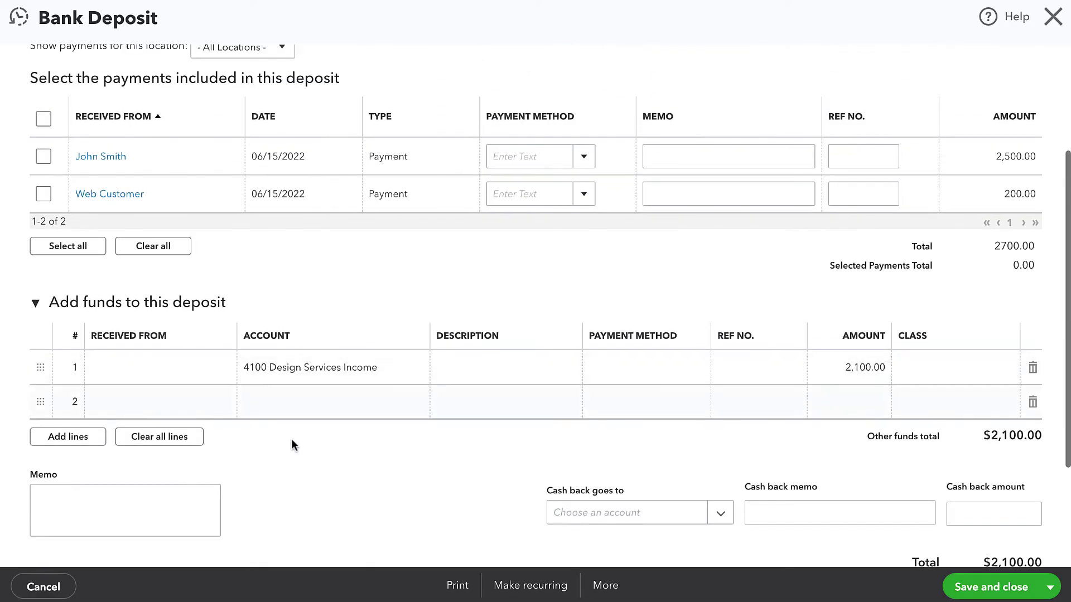
scroll(320, 453, down, 4)
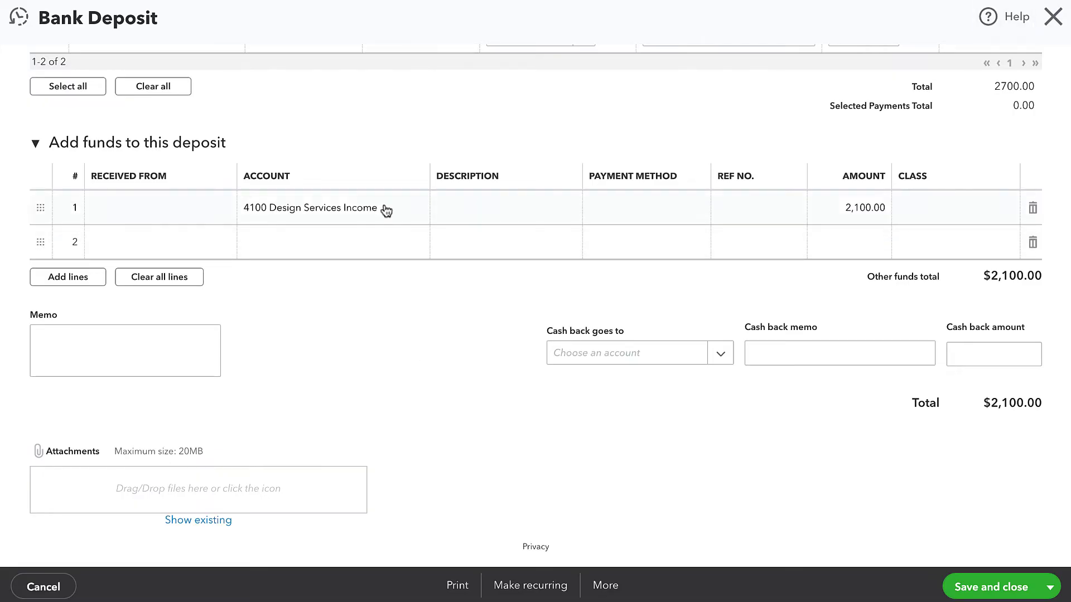
scroll(376, 244, up, 6)
scroll(375, 239, down, 5)
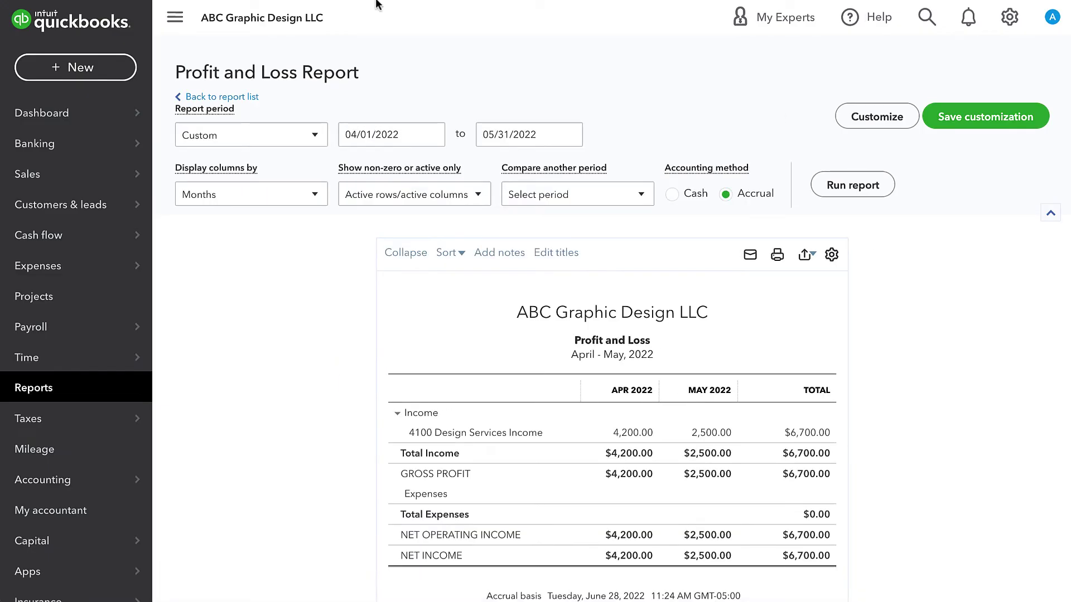
Scroll the April–May Profit and Loss to the 4,200.00 April Design Services Income
scroll(286, 363, down, 1)
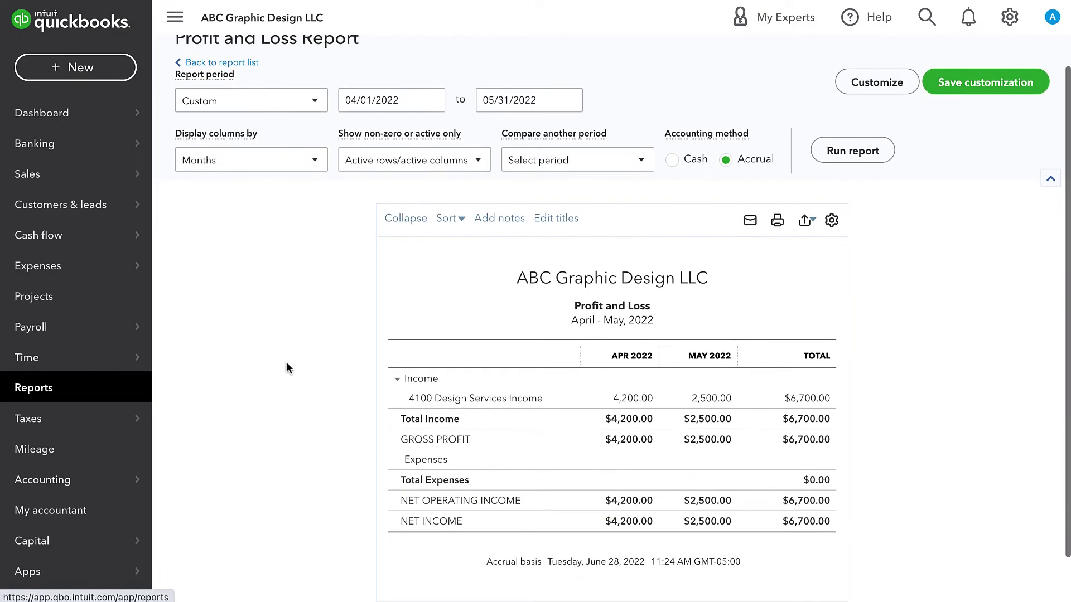
scroll(286, 362, down, 1)
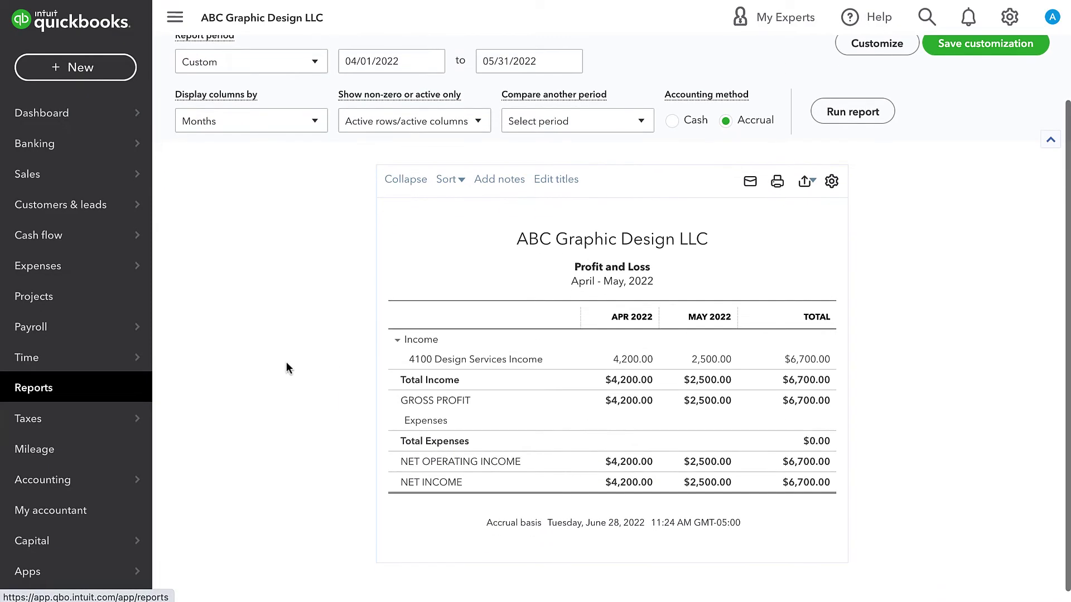
click(636, 366)
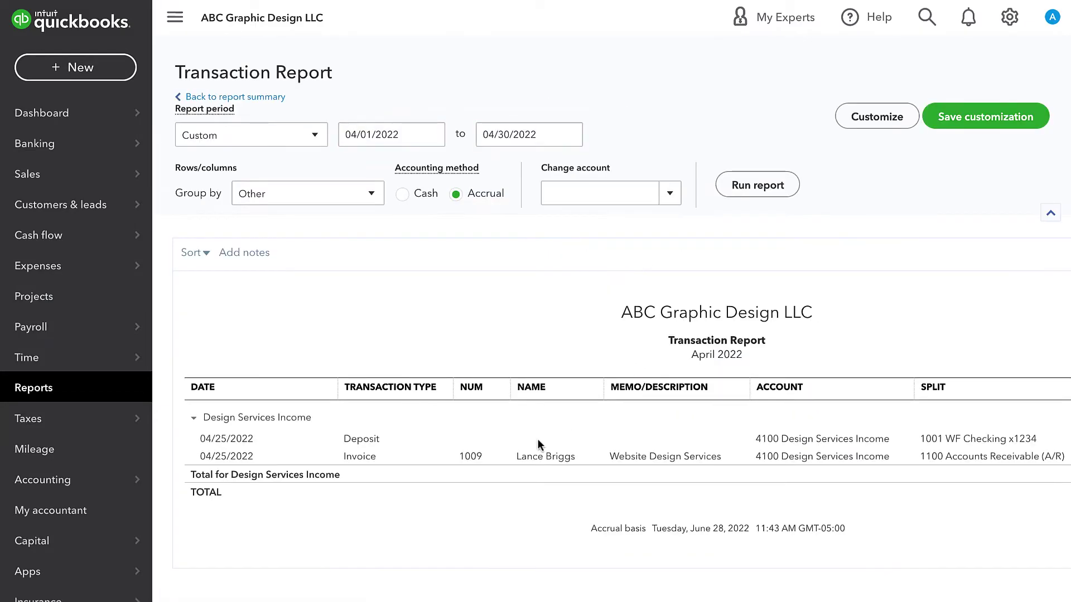
scroll(528, 440, right, 7)
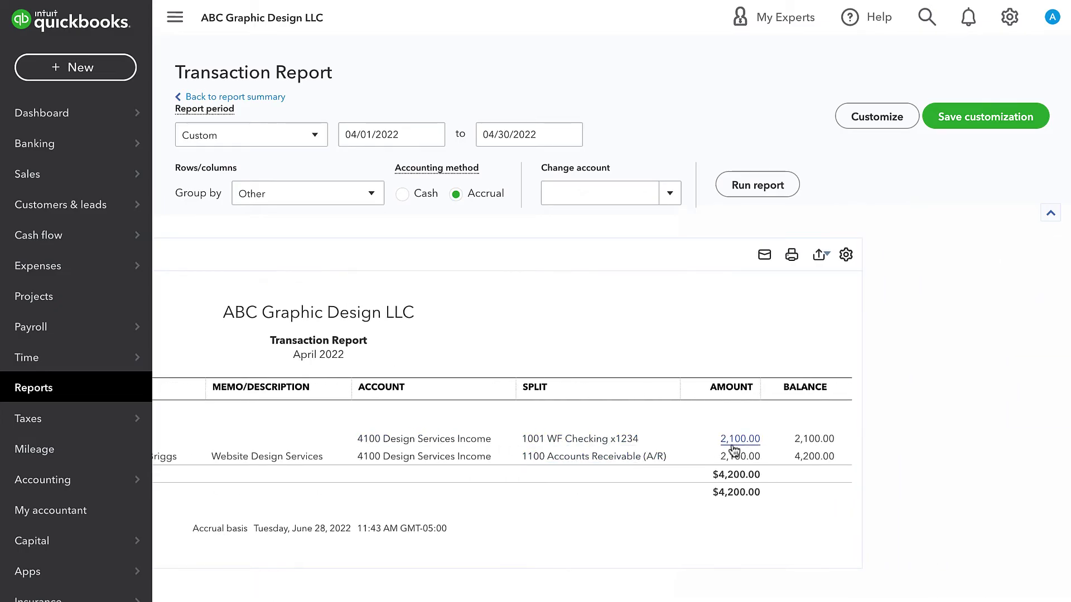
scroll(618, 456, left, 5)
scroll(597, 455, left, 1)
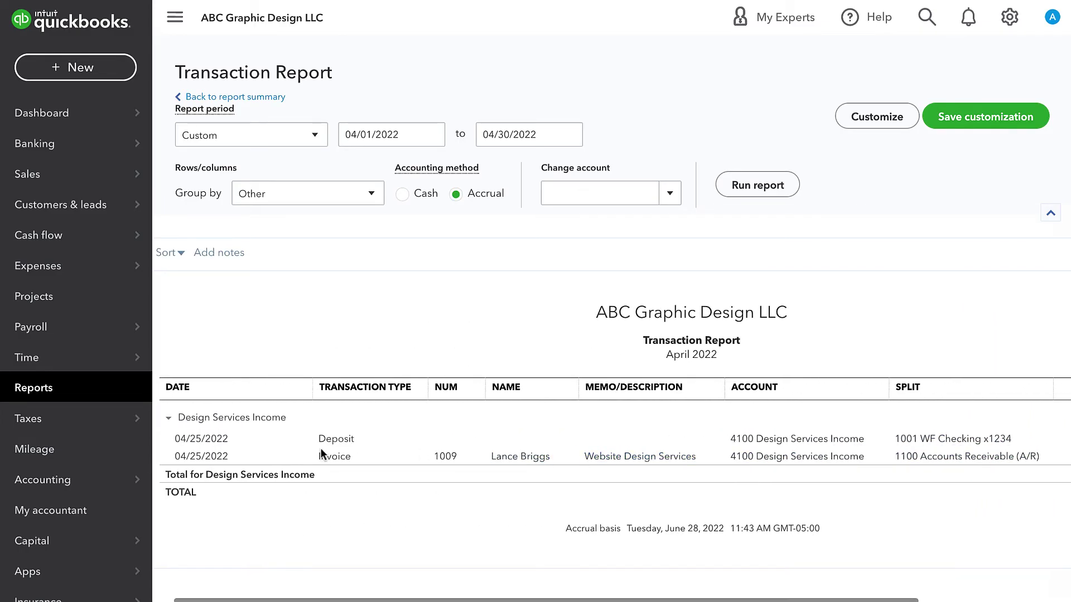
scroll(346, 461, right, 1)
scroll(373, 461, right, 4)
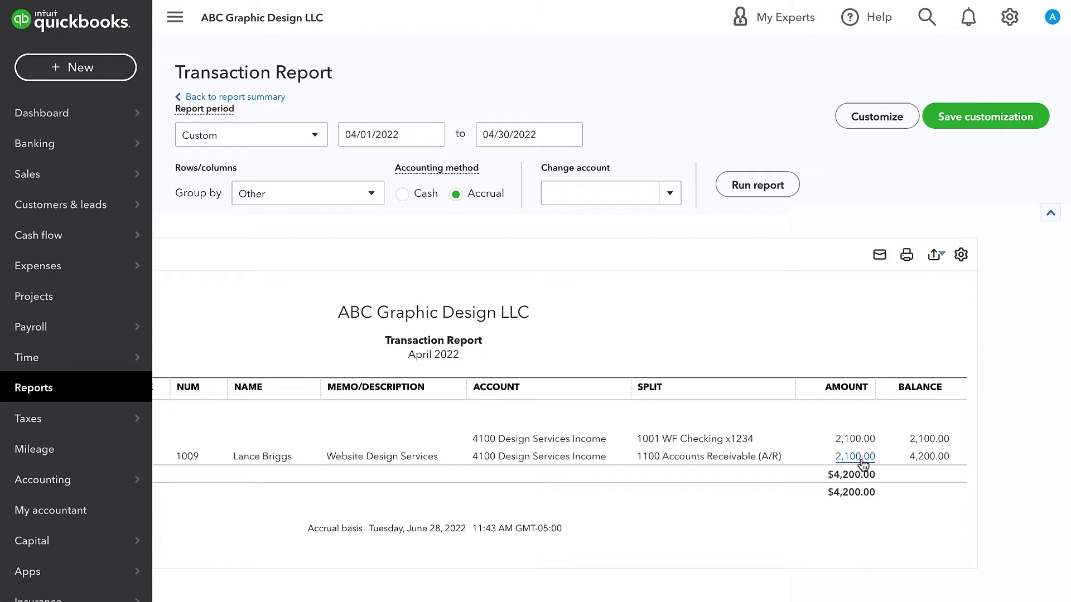
scroll(469, 418, left, 3)
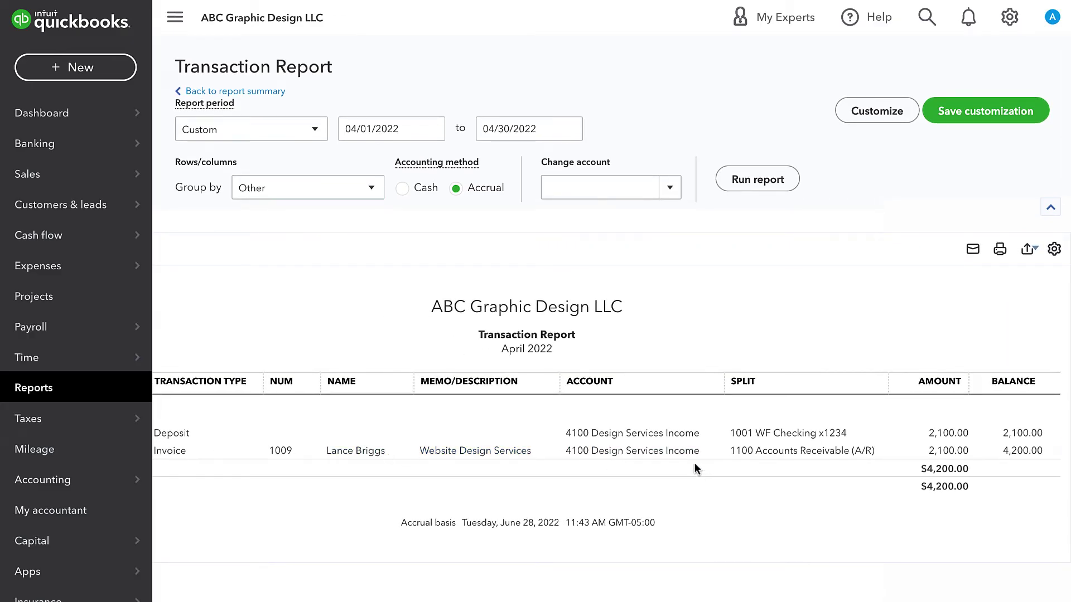
scroll(692, 440, up, 1)
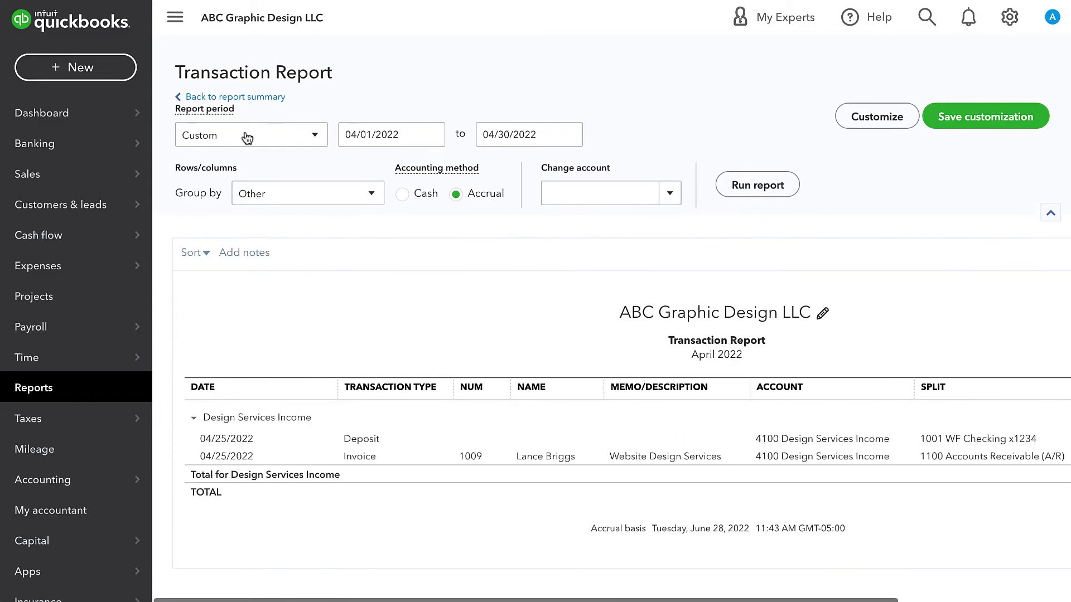
Recheck the Profit and Loss, then close the April 25 $2,100 bank deposit form
click(251, 98)
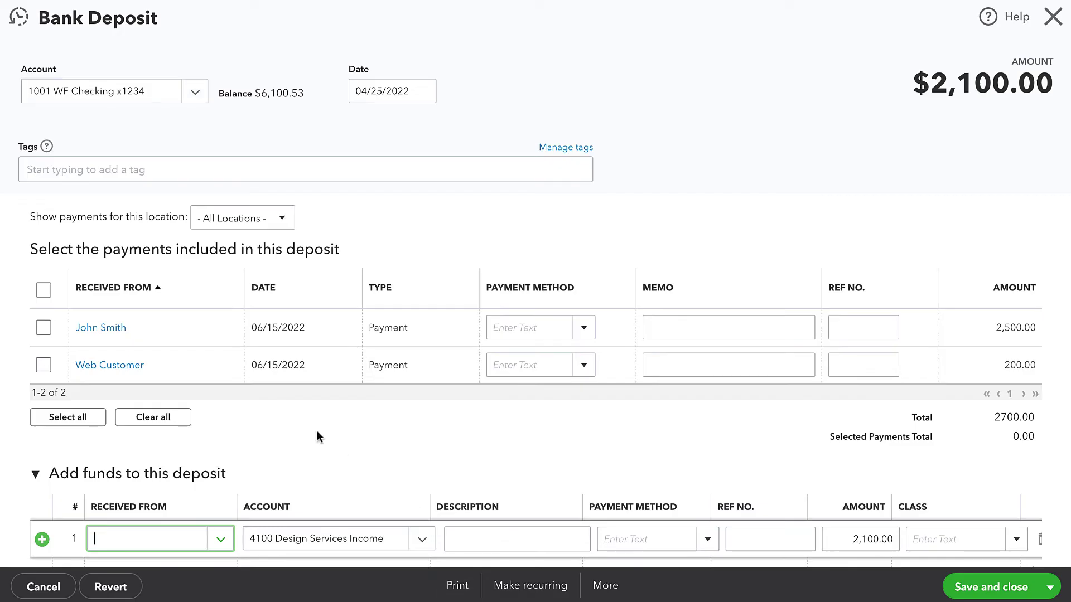
scroll(317, 431, down, 2)
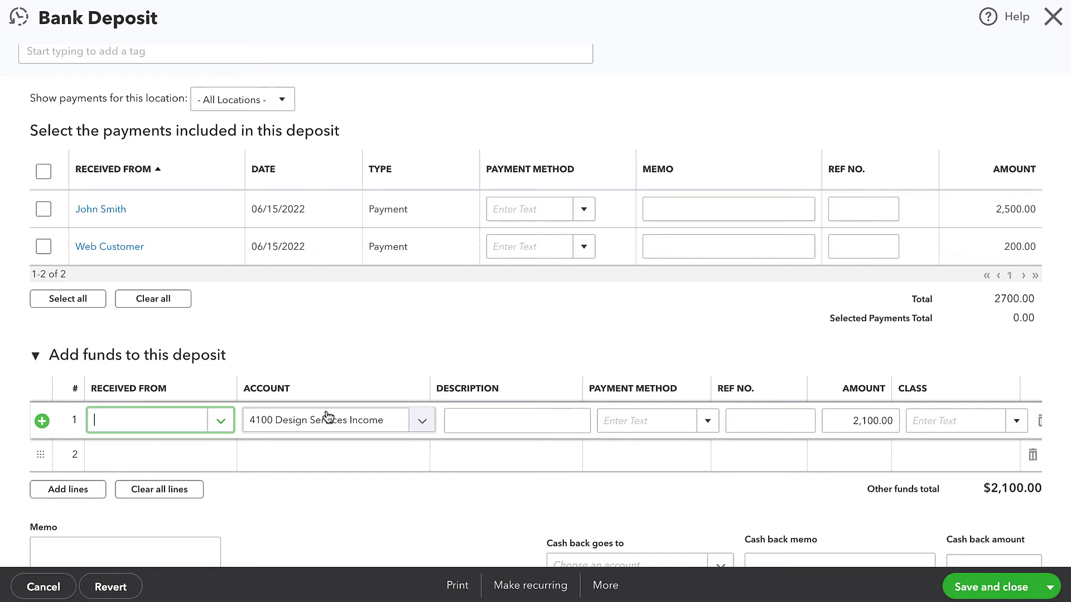
scroll(390, 125, up, 3)
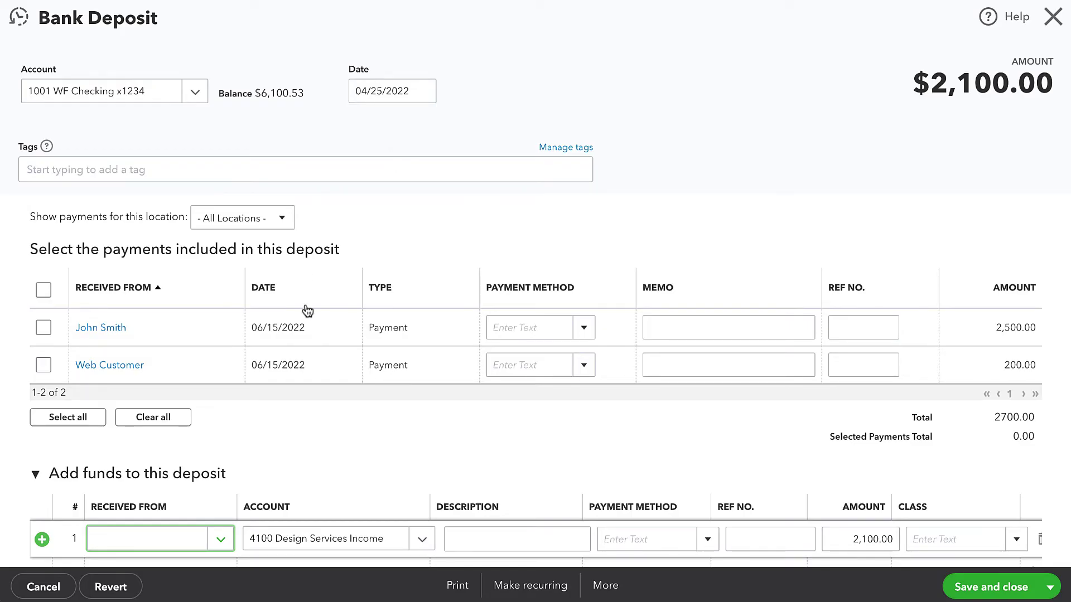
scroll(307, 310, down, 1)
scroll(305, 303, up, 1)
click(1053, 25)
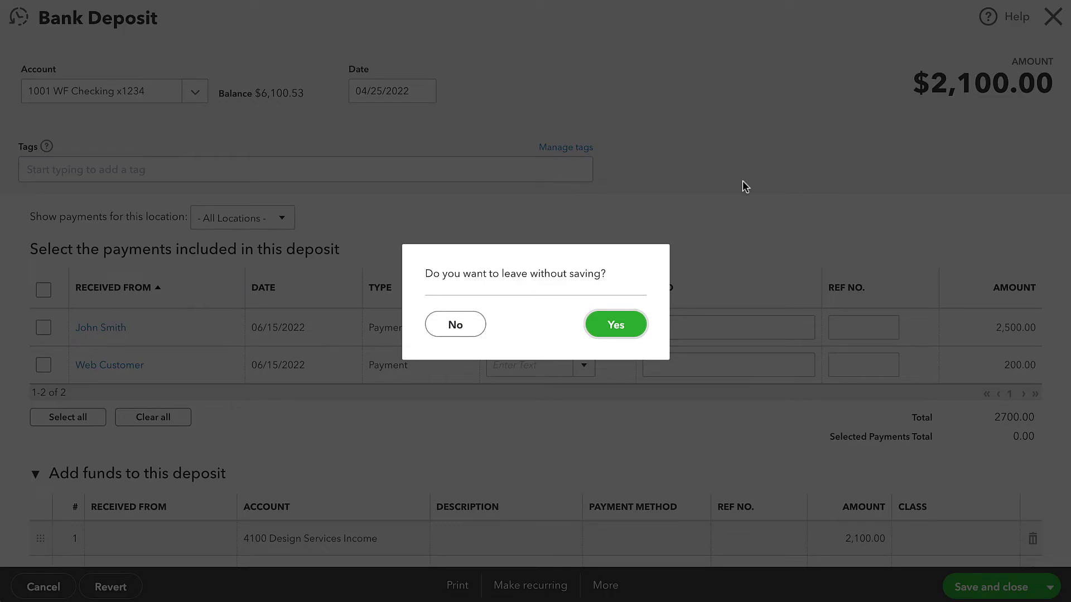
Discard the deposit changes and record the customer's 2,100.00 payment against Invoice #1009
click(613, 328)
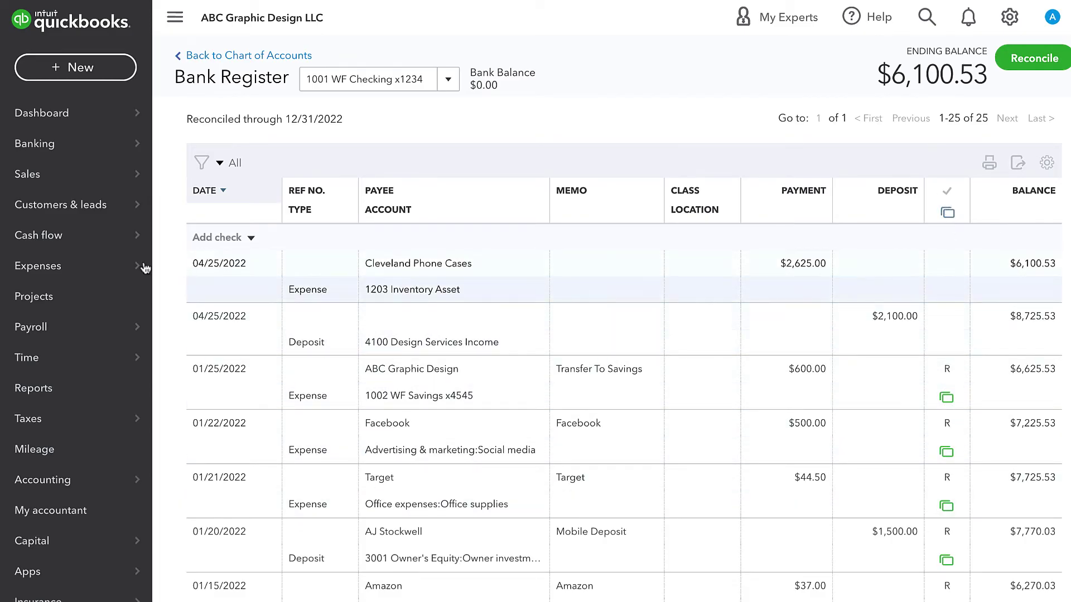
click(80, 67)
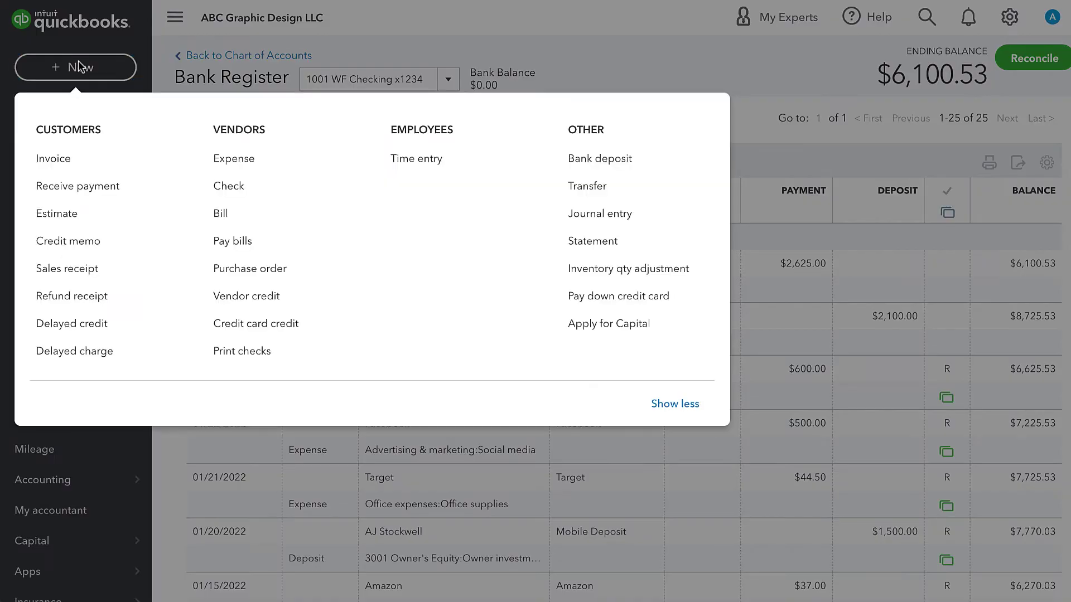
click(94, 189)
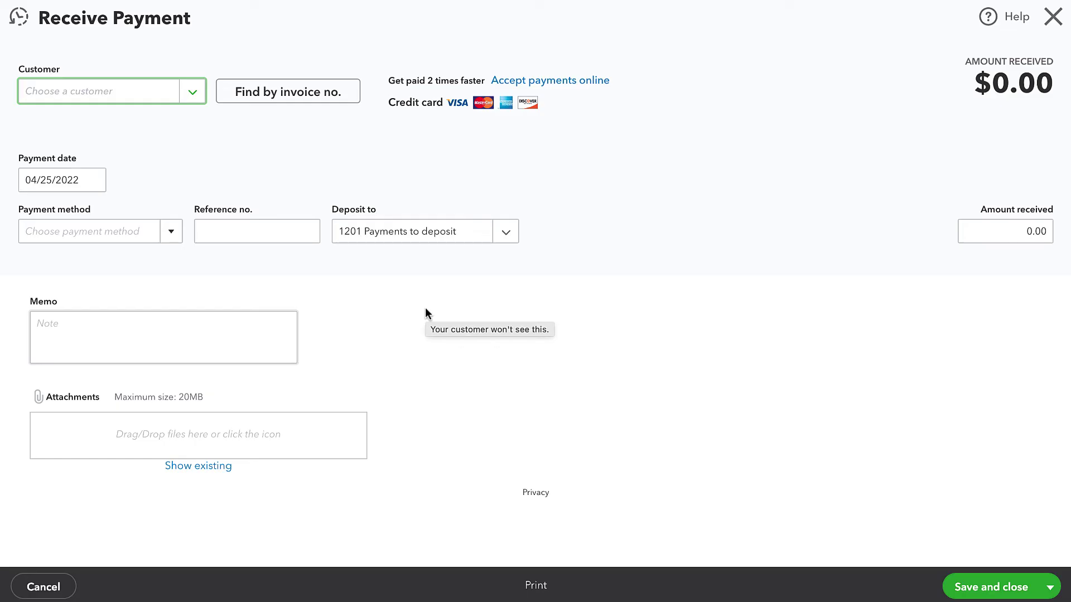
text(lan)
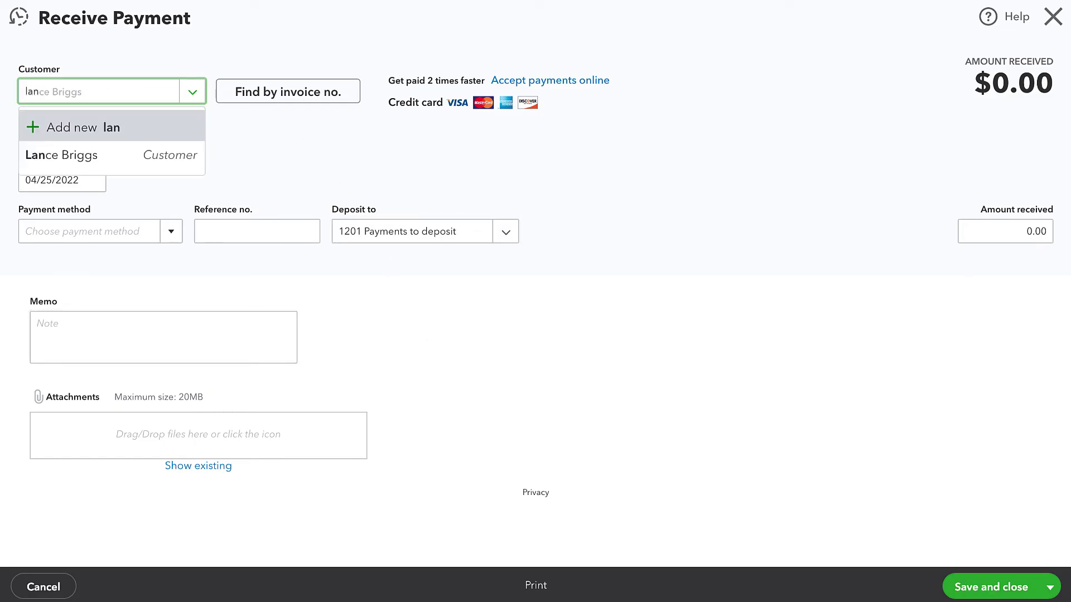
click(81, 154)
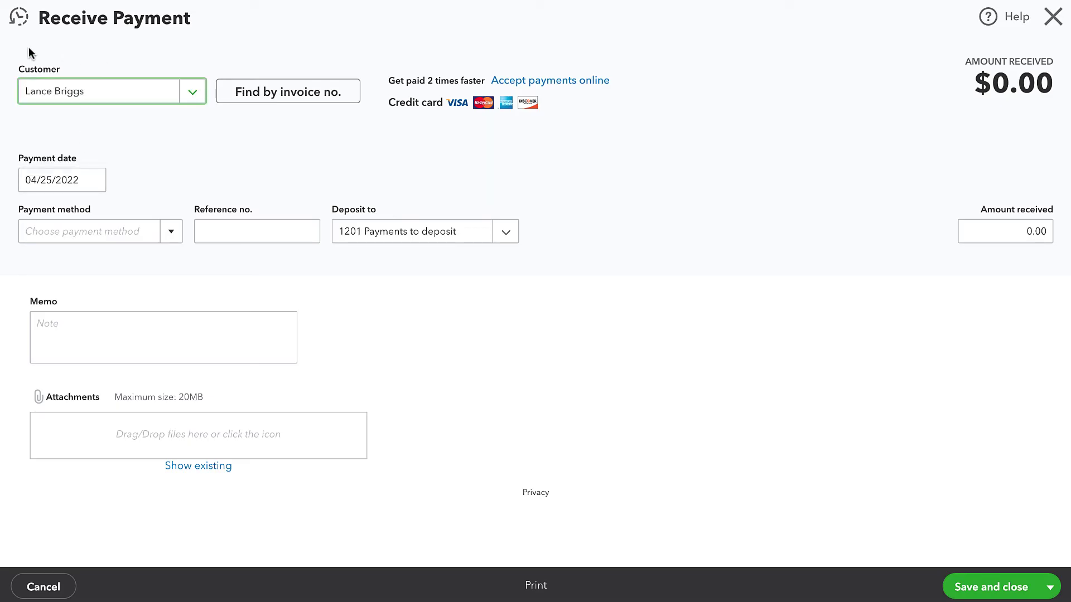
click(260, 166)
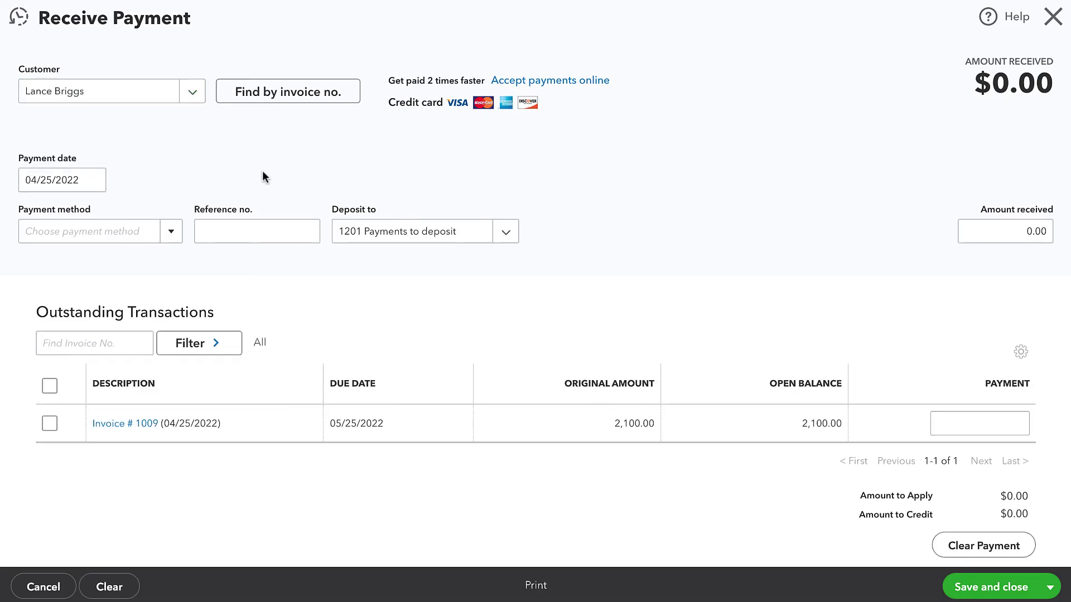
click(51, 423)
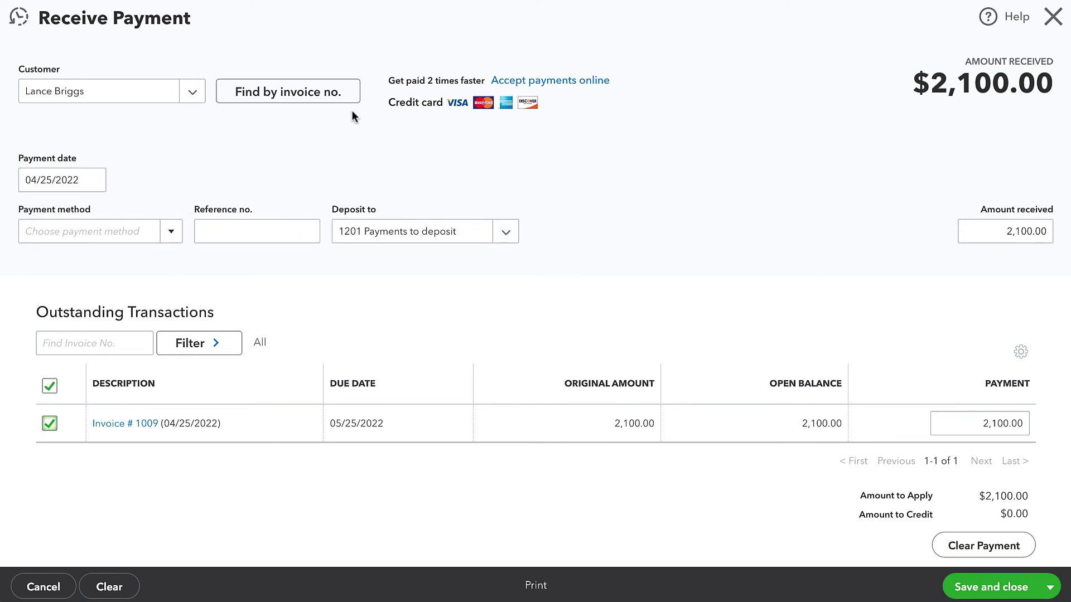
click(980, 583)
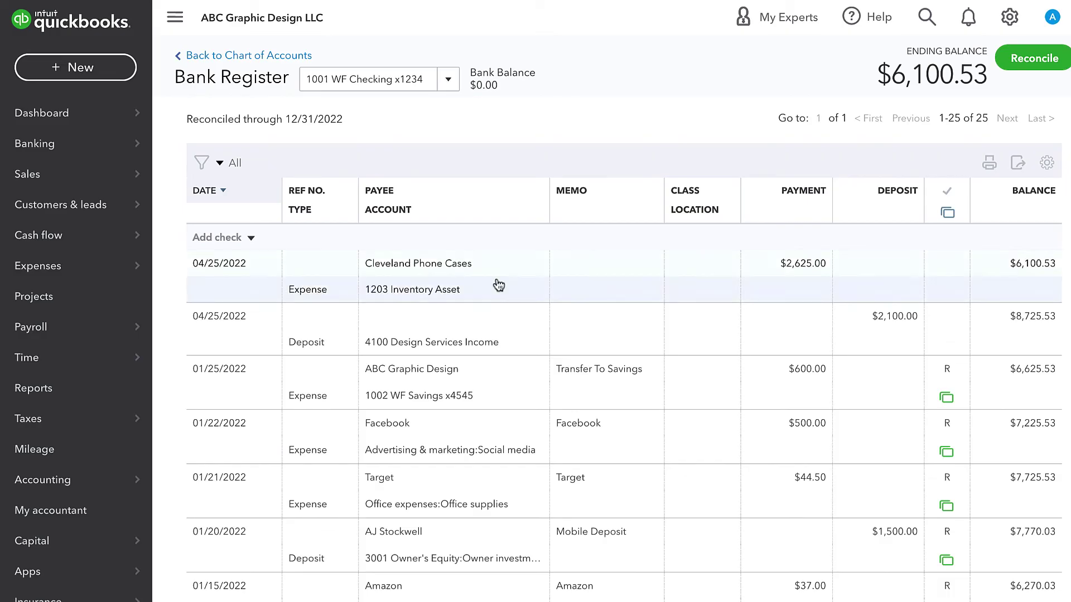
Edit the 04/25 deposit to hold the customer's $2,100 payment instead of the 4100 income line
click(303, 346)
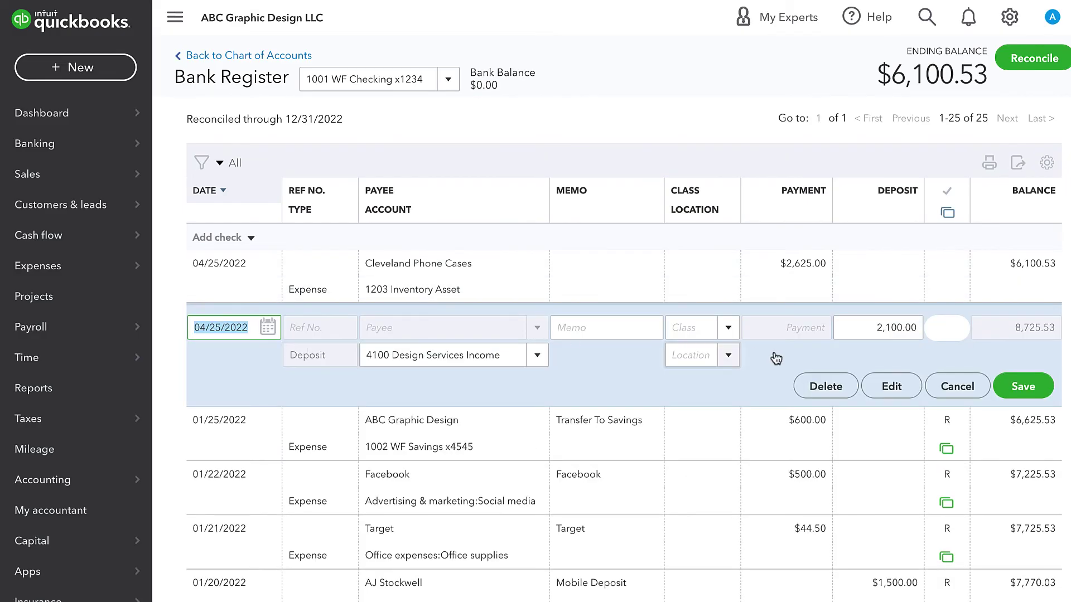
click(901, 391)
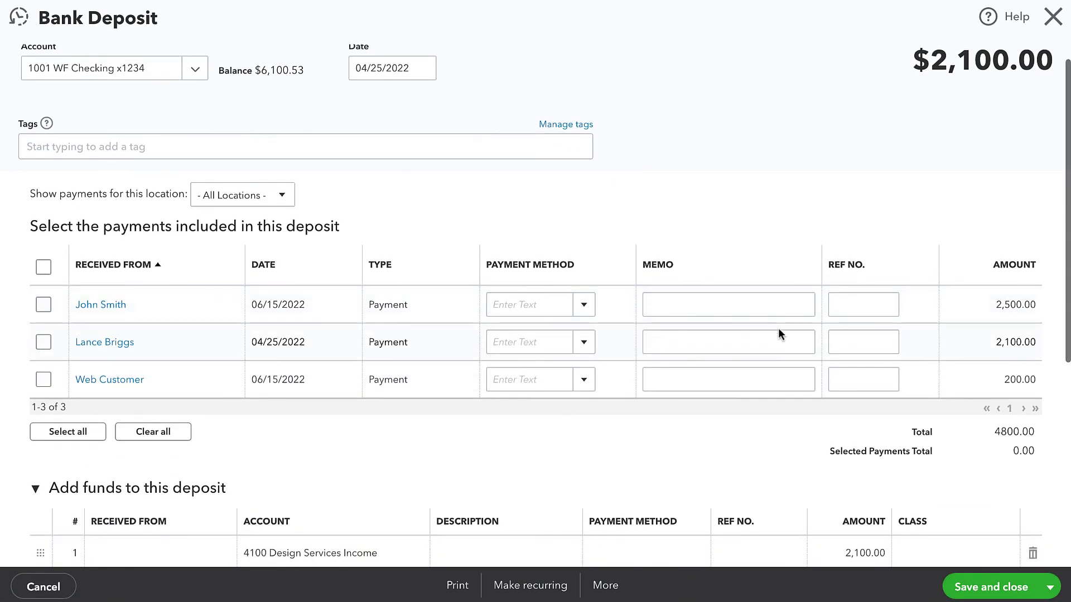
click(44, 343)
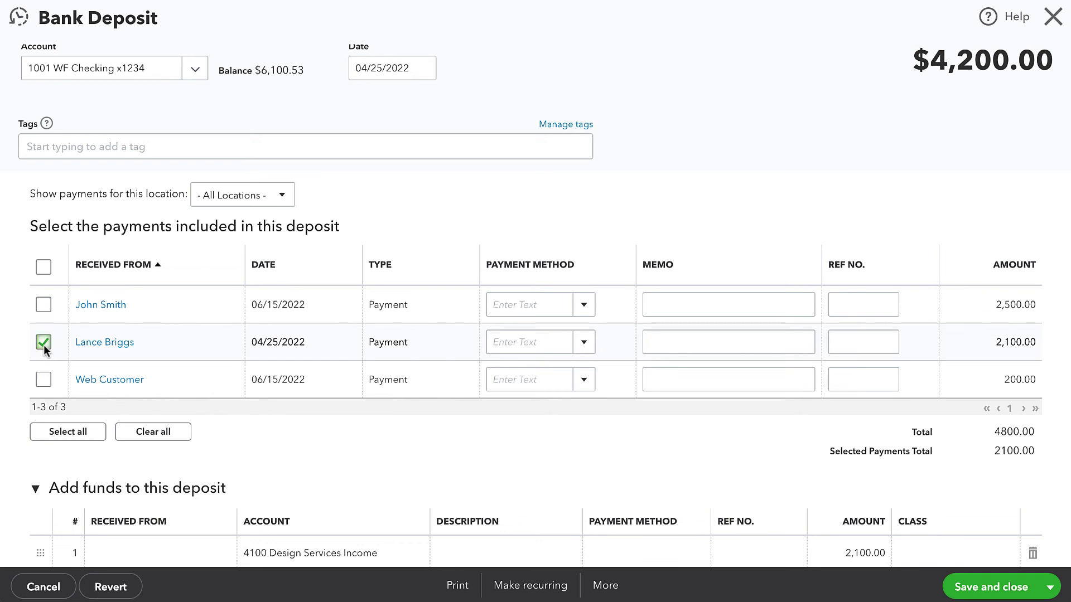
scroll(926, 352, down, 1)
scroll(926, 350, down, 1)
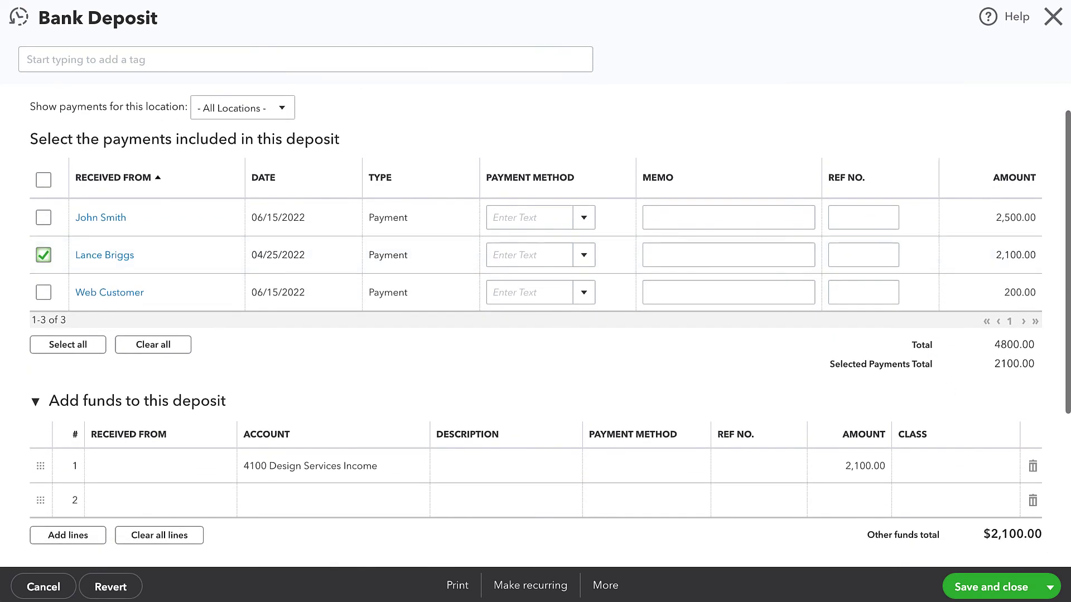
click(1032, 467)
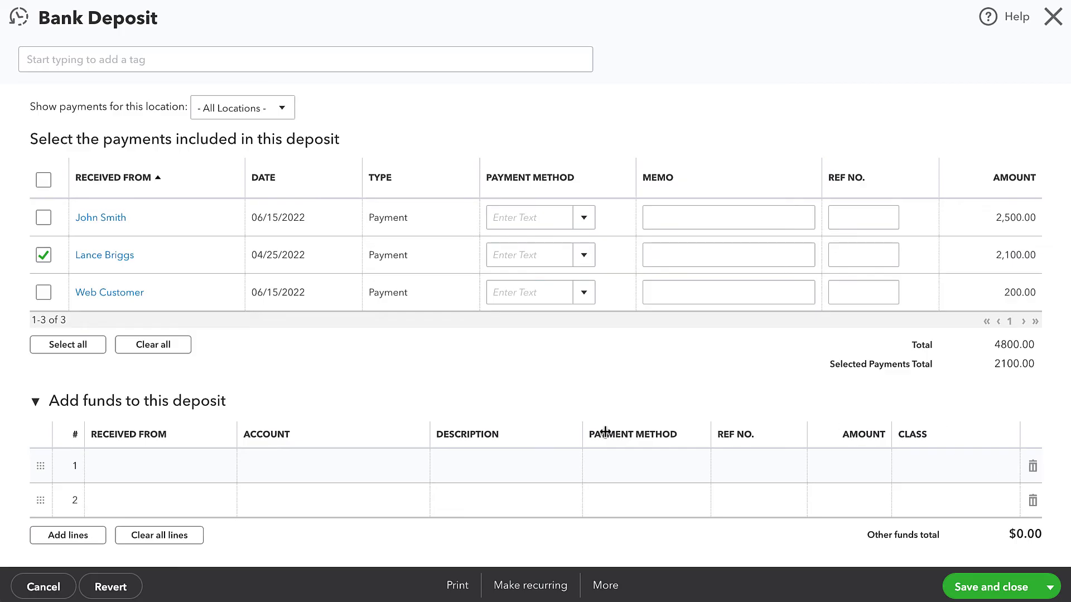
scroll(410, 430, up, 3)
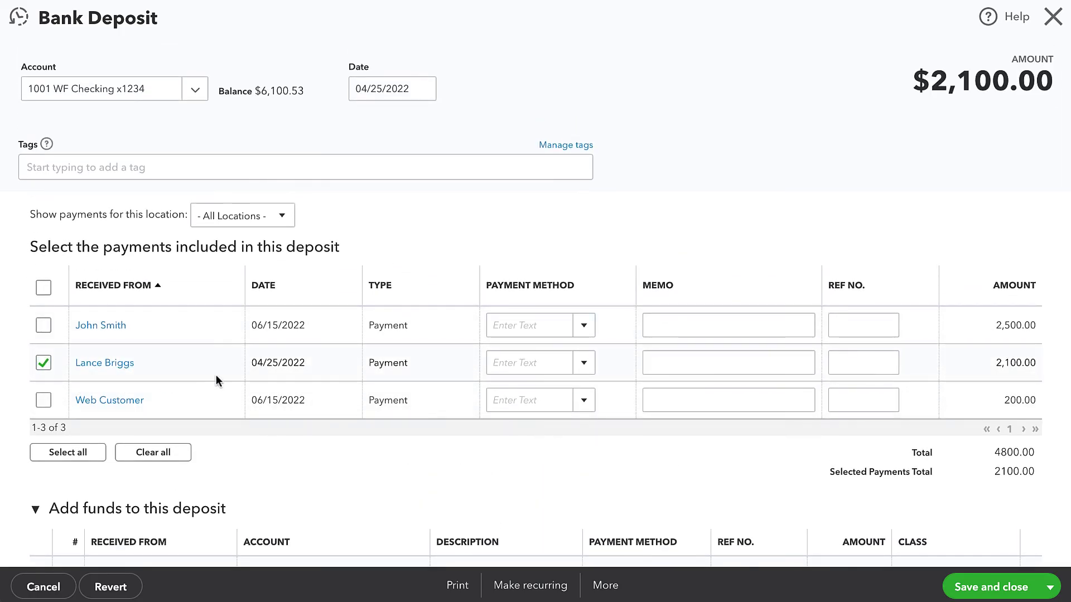
scroll(216, 377, up, 1)
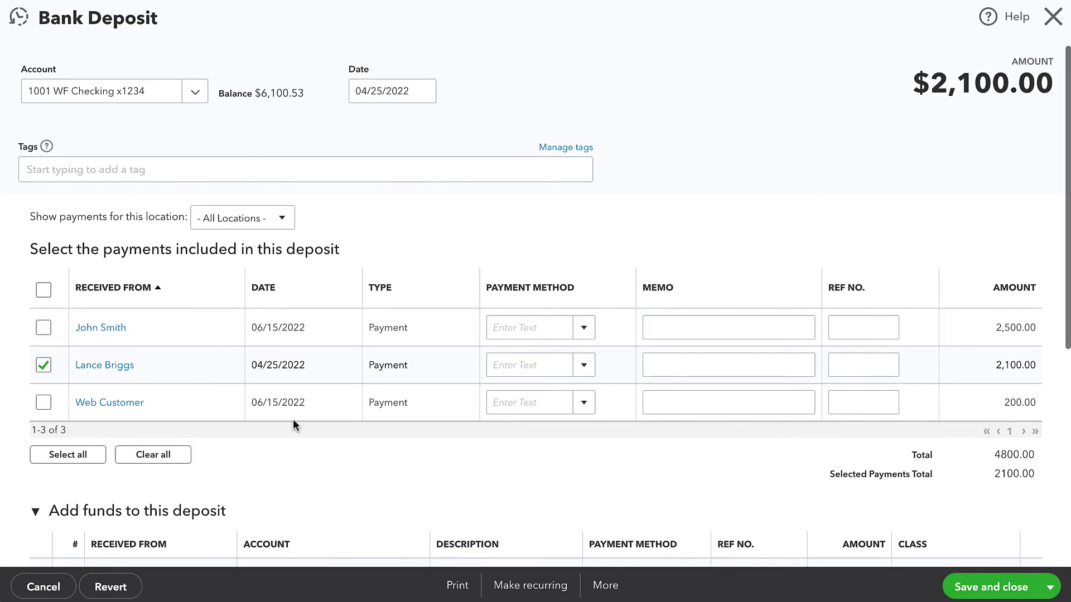
scroll(505, 504, down, 1)
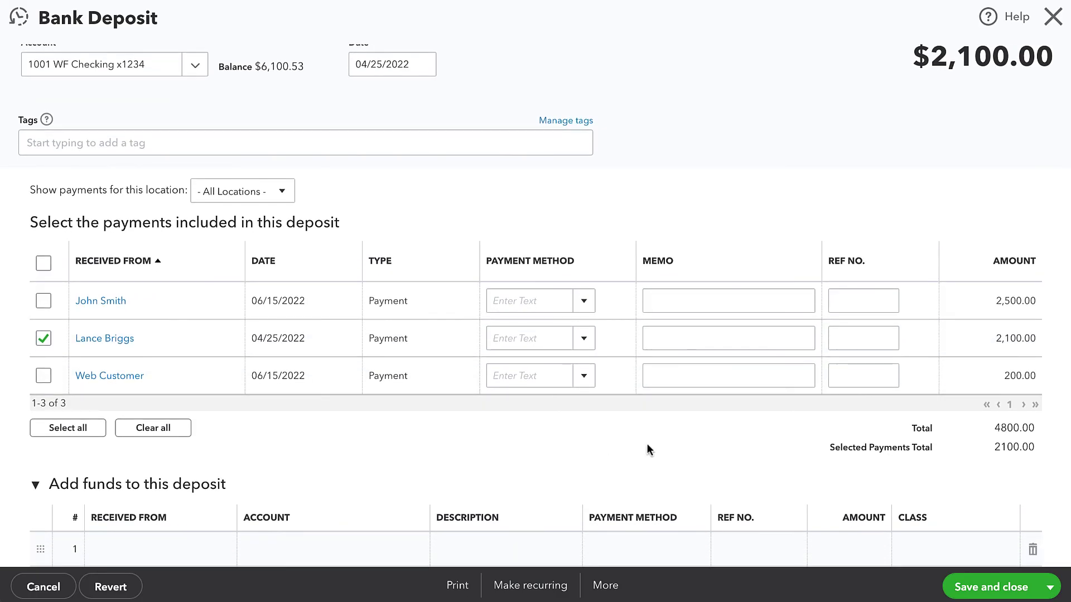
click(996, 593)
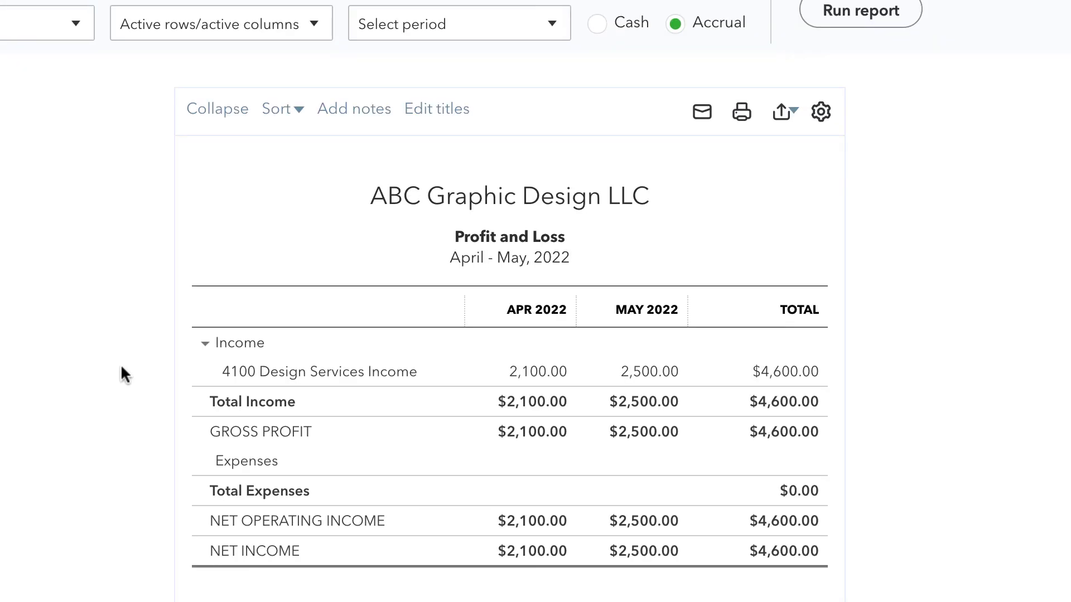
Drill into April's 2,100.00 Design Services Income, confirming only Invoice 1009 remains
click(543, 379)
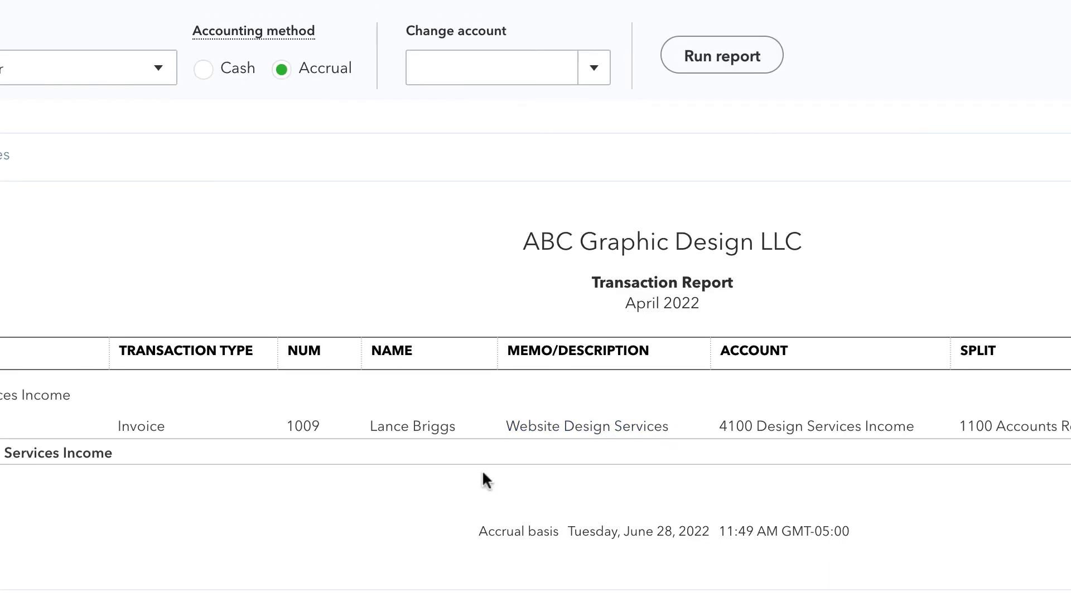
scroll(482, 469, right, 8)
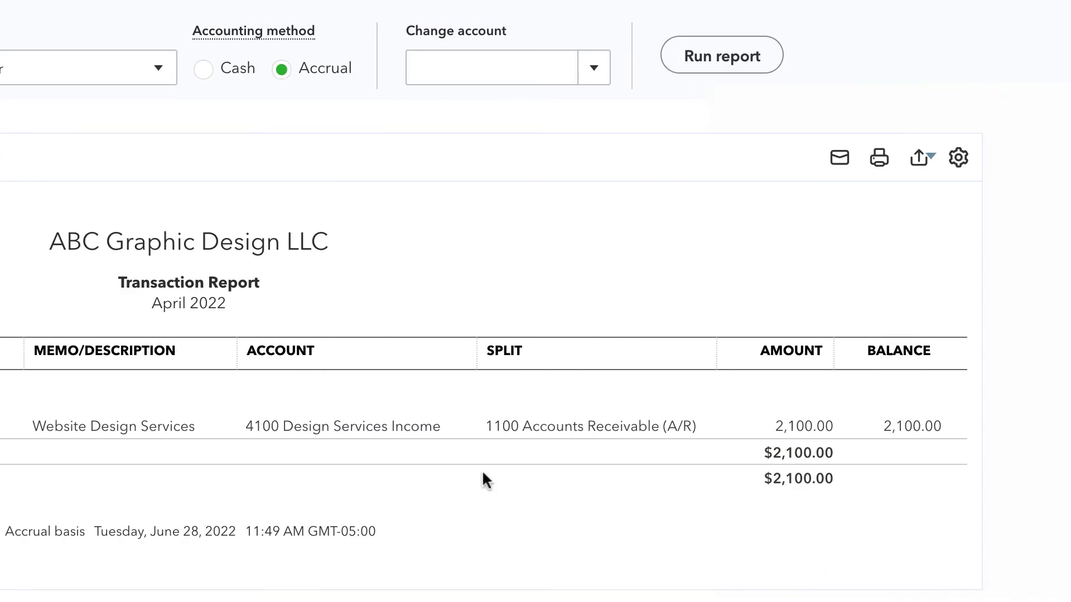
scroll(482, 469, left, 8)
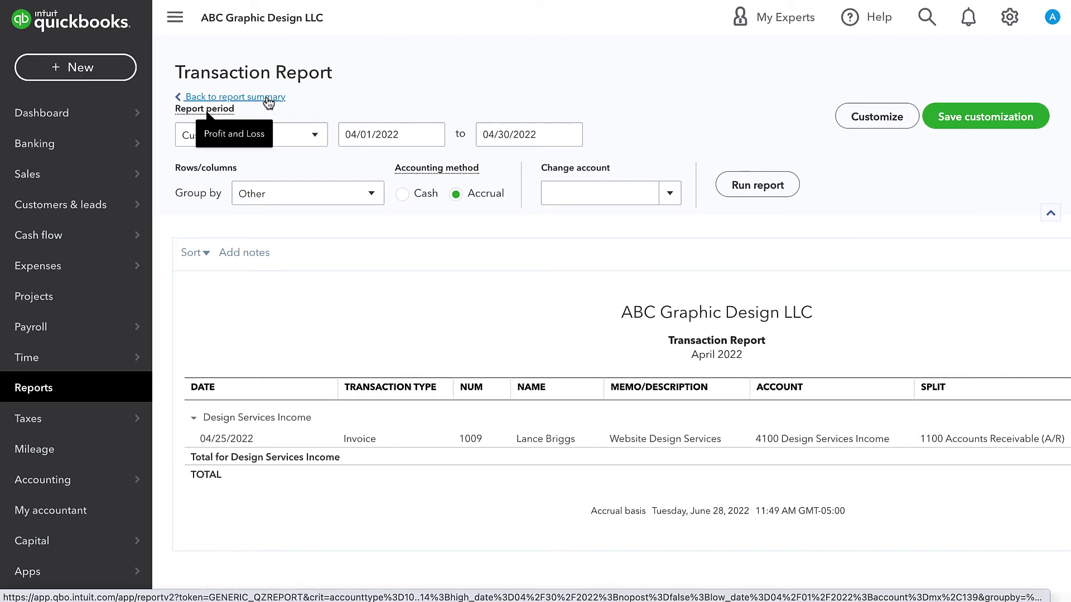
click(267, 97)
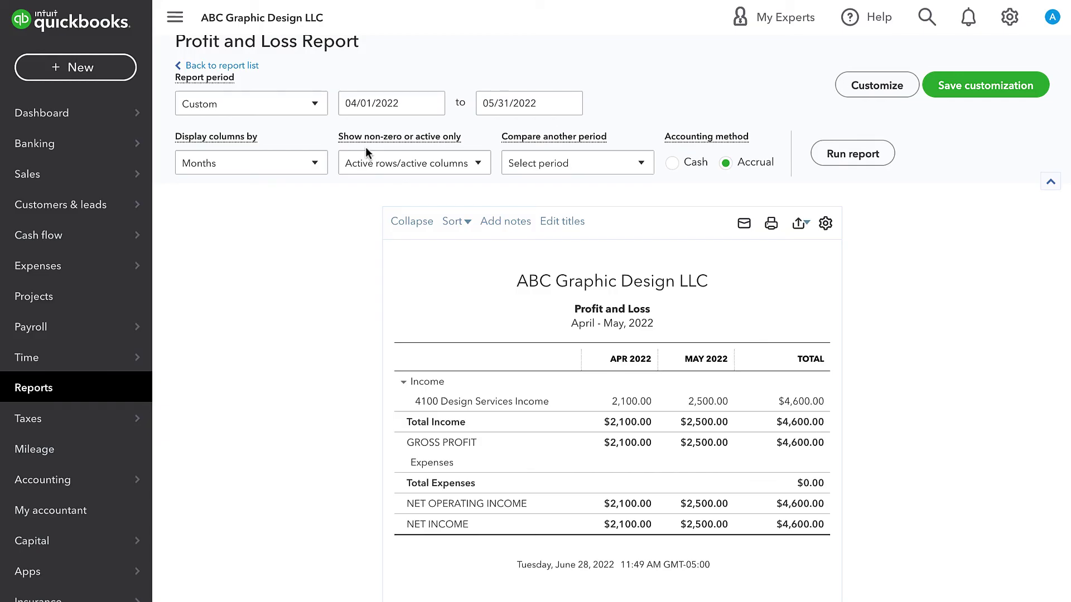
Scroll the Profit and Loss showing 2,100.00 April and 2,500.00 May, totaling $4,600.00
scroll(363, 414, down, 1)
scroll(363, 413, up, 2)
scroll(276, 481, down, 1)
scroll(276, 481, up, 1)
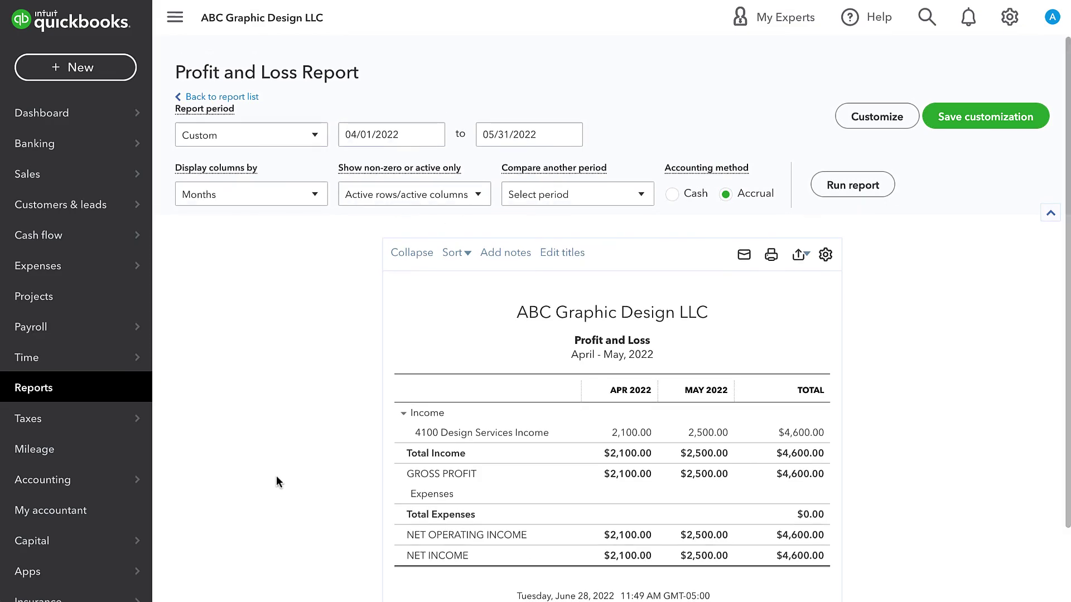